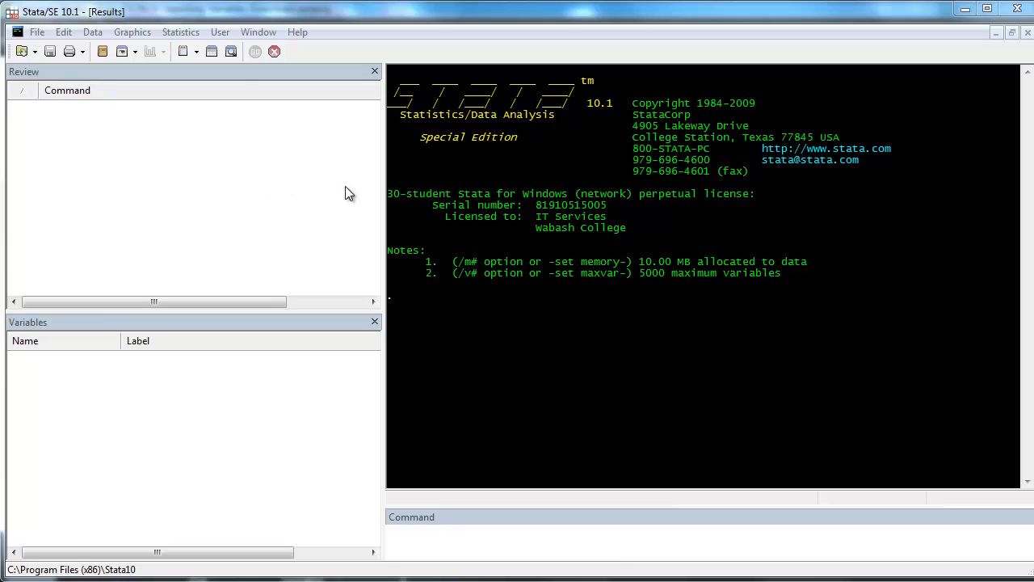
- Begin a new output log and set its file type to Log (*.log)
{"action": "left_click", "coordinate": [38, 32]}
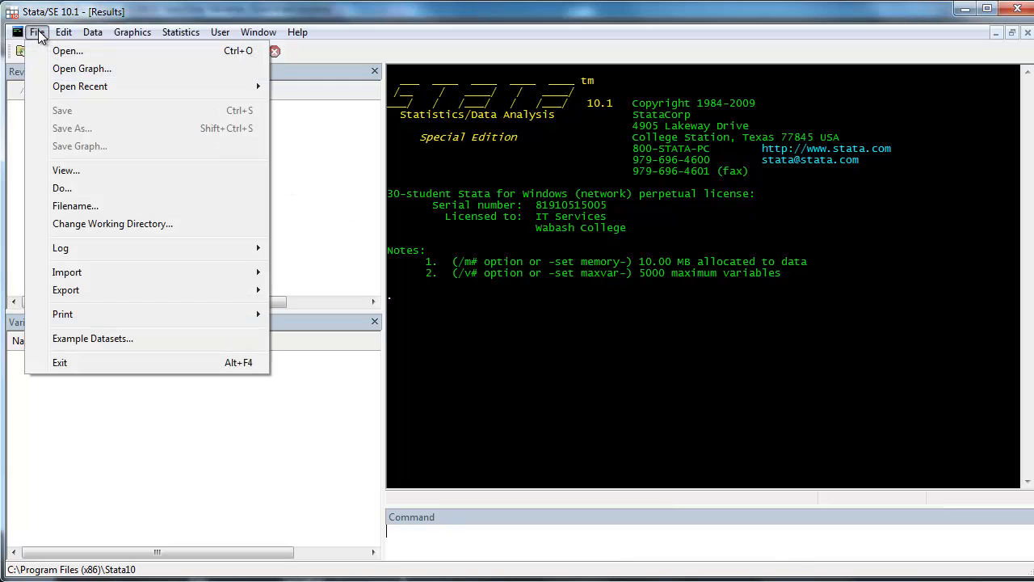
{"action": "mouse_move", "coordinate": [169, 250]}
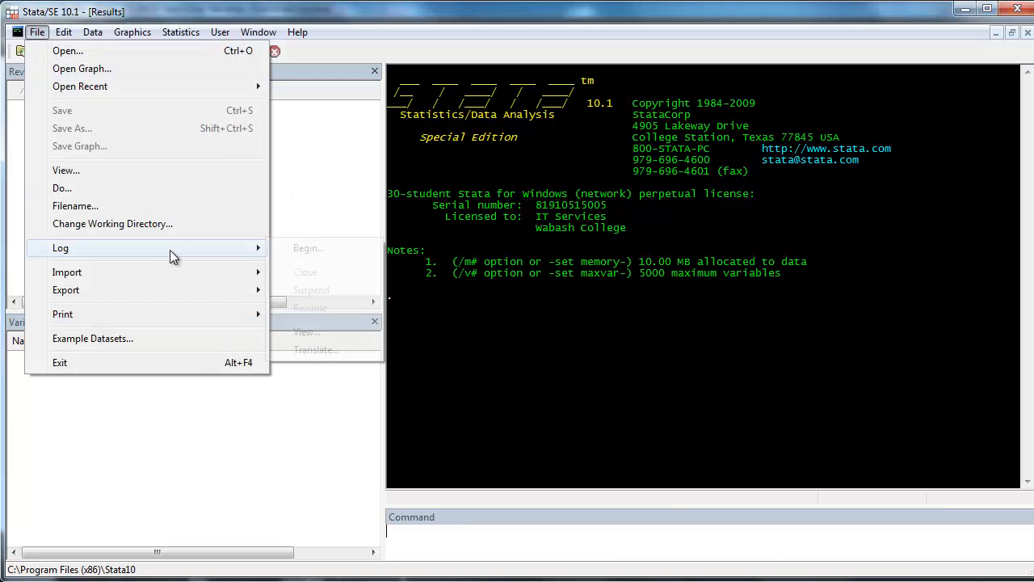
{"action": "left_click", "coordinate": [337, 251]}
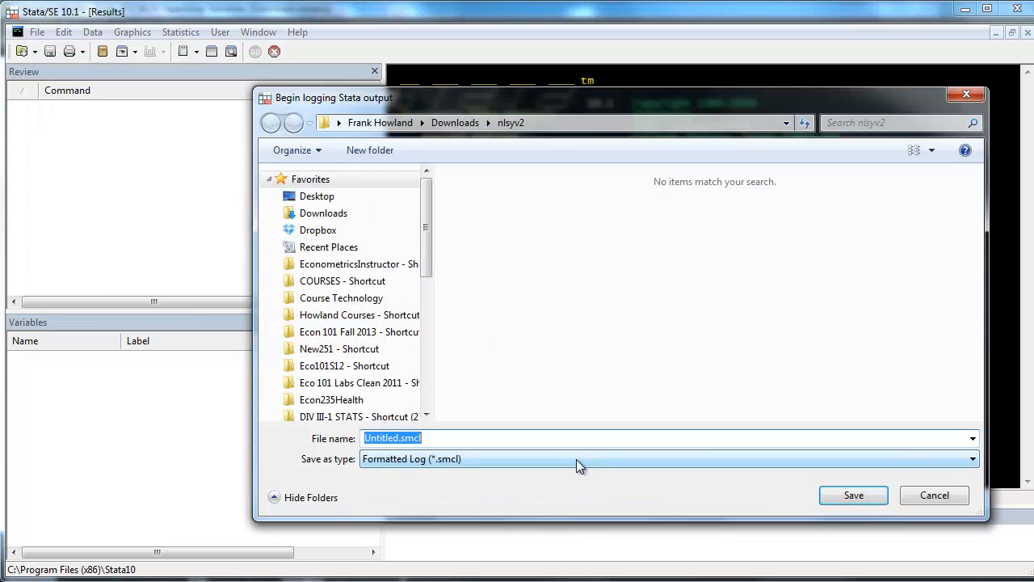
{"action": "left_click", "coordinate": [575, 460]}
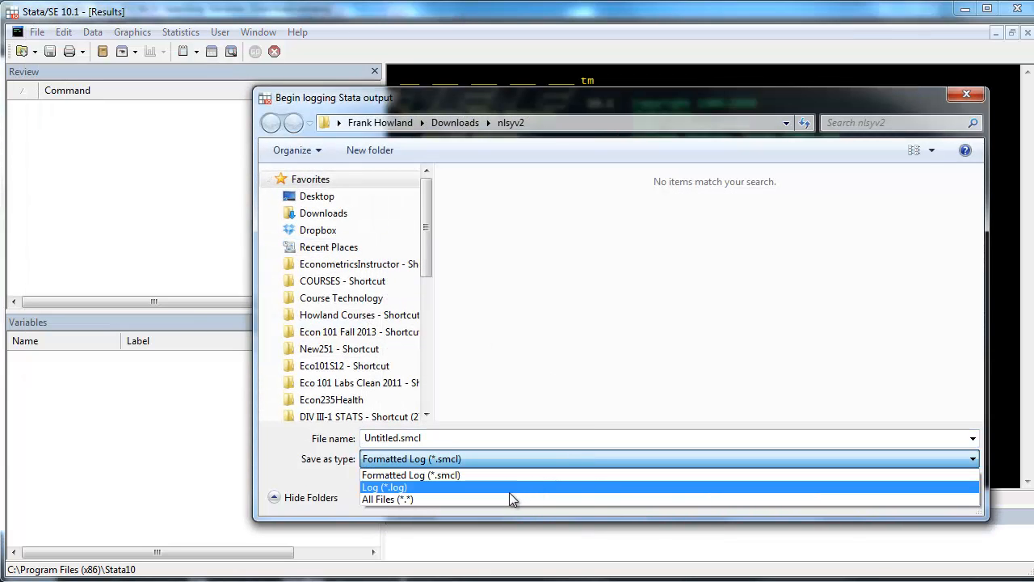
{"action": "left_click", "coordinate": [507, 489]}
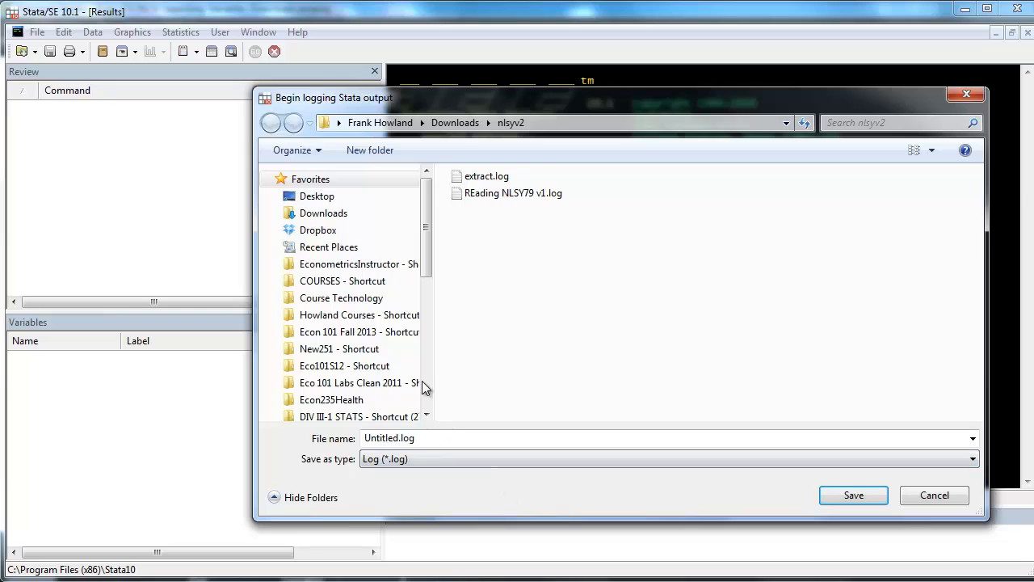
- Name the log file "Reading NLSY79 v2.log", based on the existing v1 log's name, and save it in the nlsyv2 folder
{"action": "left_click", "coordinate": [469, 192]}
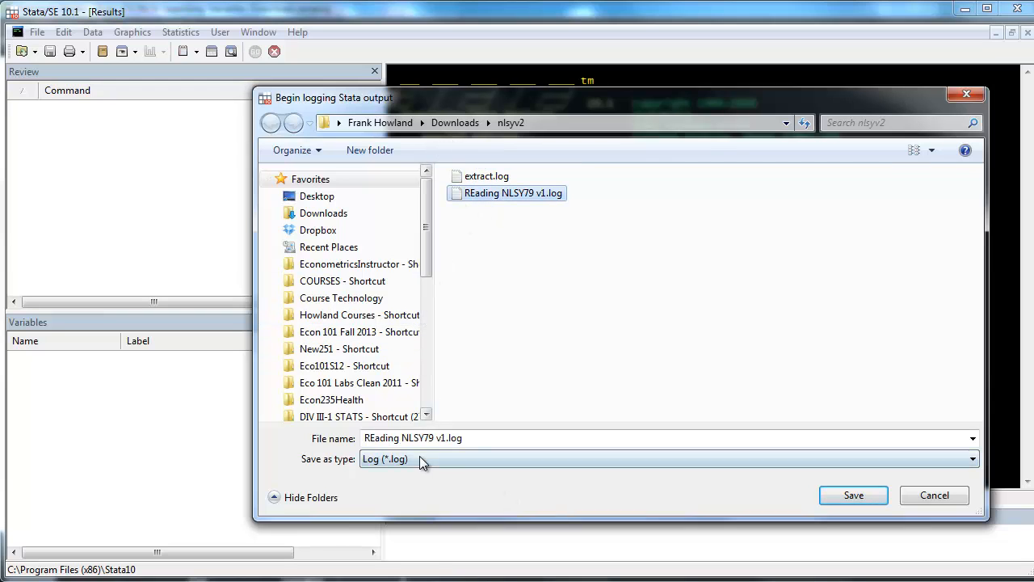
{"action": "left_click", "coordinate": [382, 438]}
{"action": "left_click", "coordinate": [376, 437]}
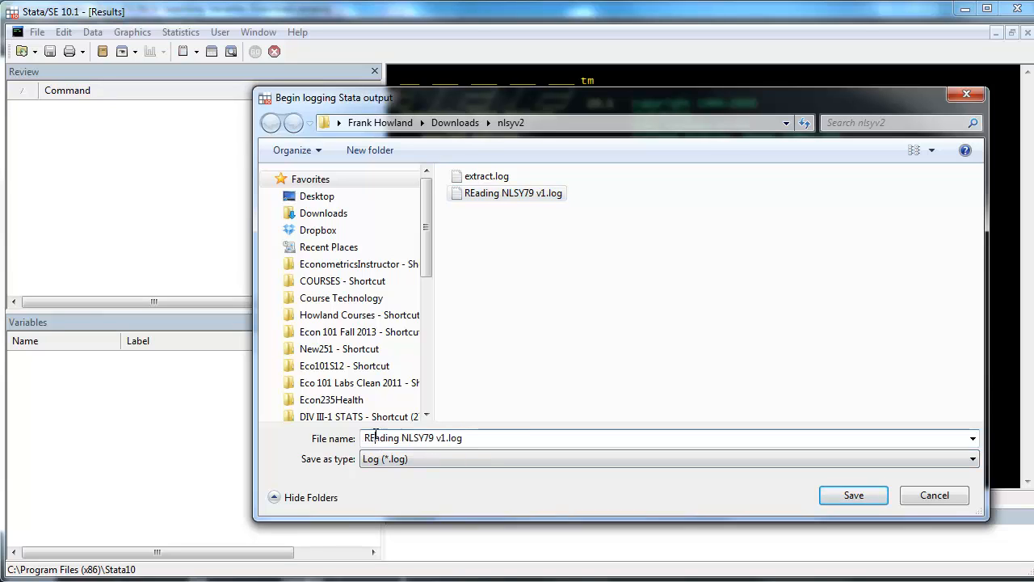
{"action": "key", "text": "BackSpace"}
{"action": "type", "text": "e"}
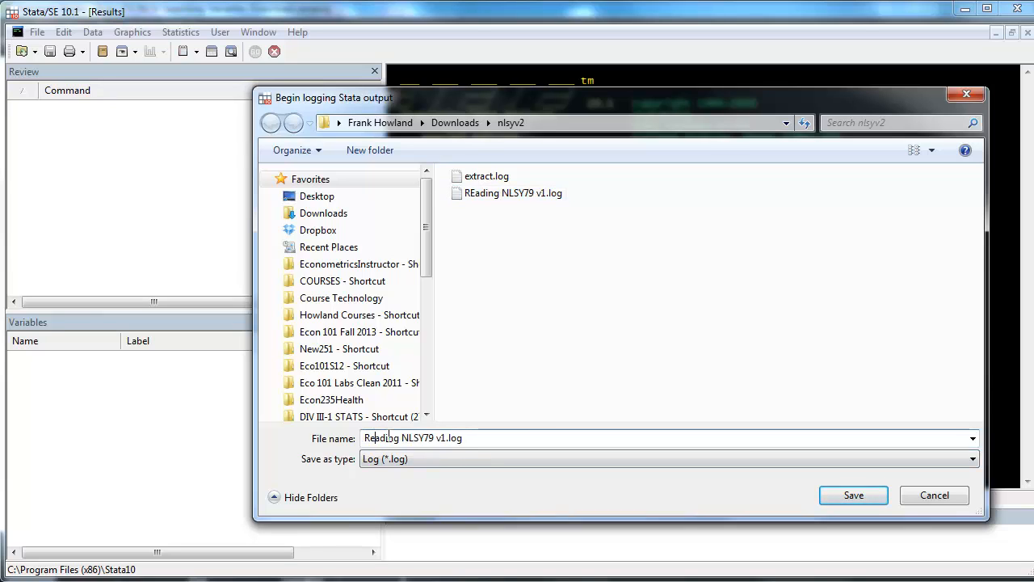
{"action": "left_click", "coordinate": [446, 437]}
{"action": "key", "text": "BackSpace"}
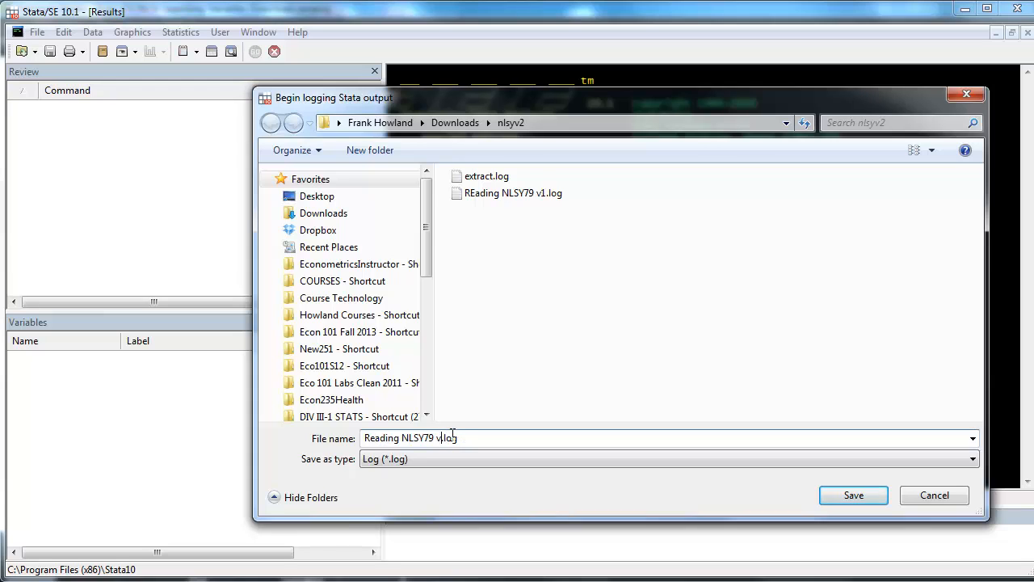
{"action": "type", "text": "2"}
{"action": "left_click", "coordinate": [831, 495]}
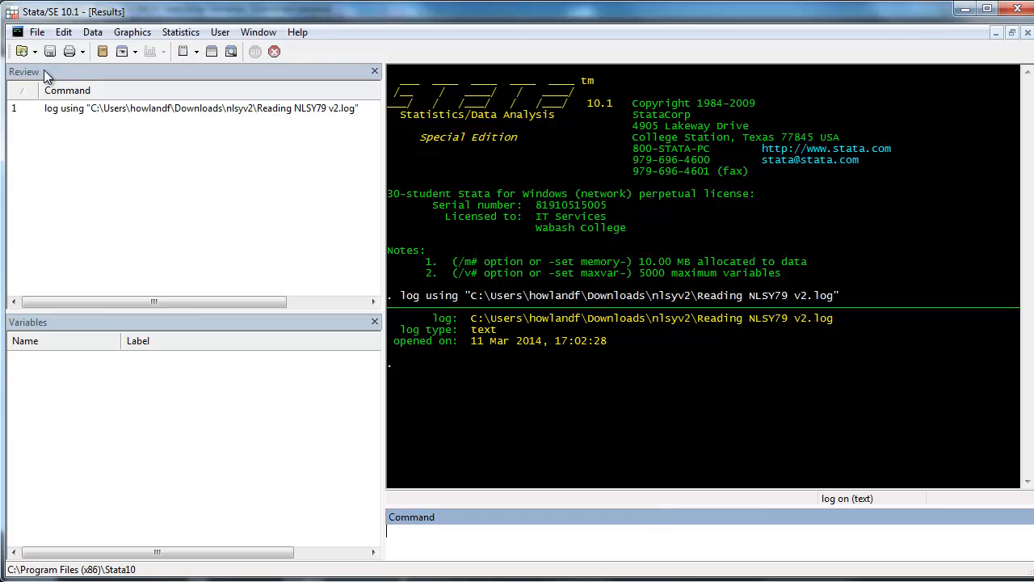
- Try to open nlsyv2.dct from the nlsyv2 folder as a dataset, with all file types listed
{"action": "left_click", "coordinate": [23, 52]}
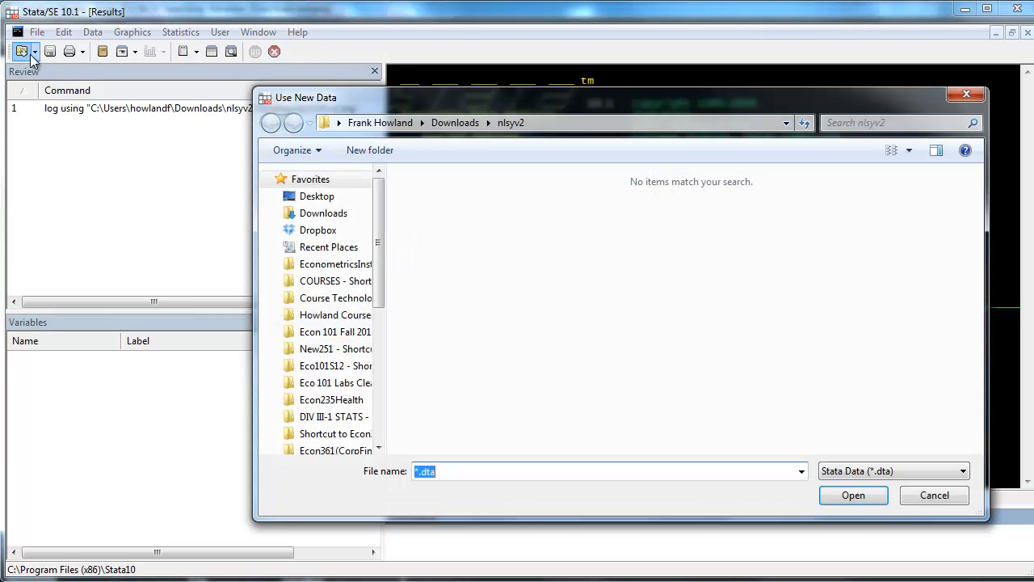
{"action": "left_click", "coordinate": [876, 470]}
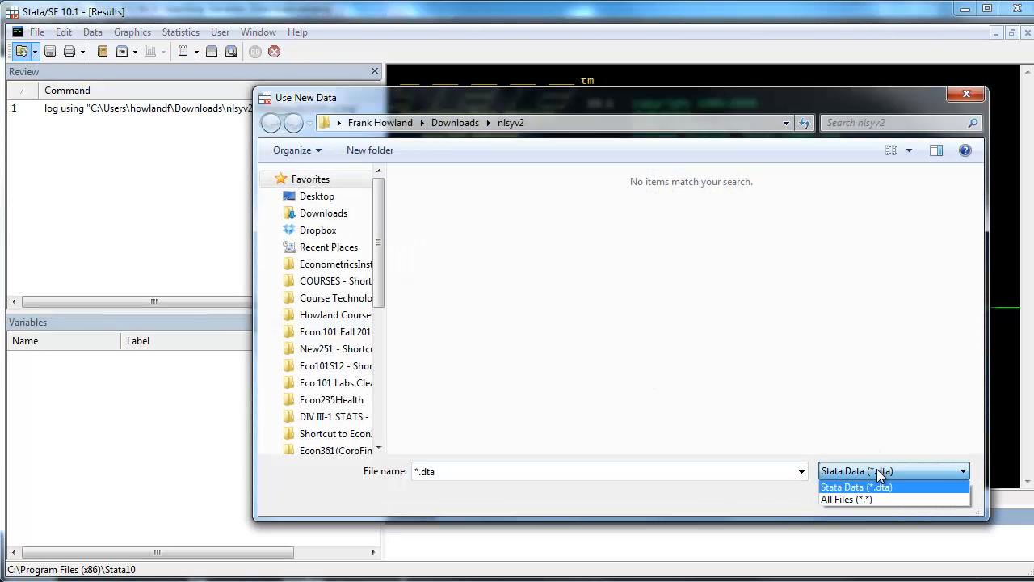
{"action": "left_click", "coordinate": [867, 499]}
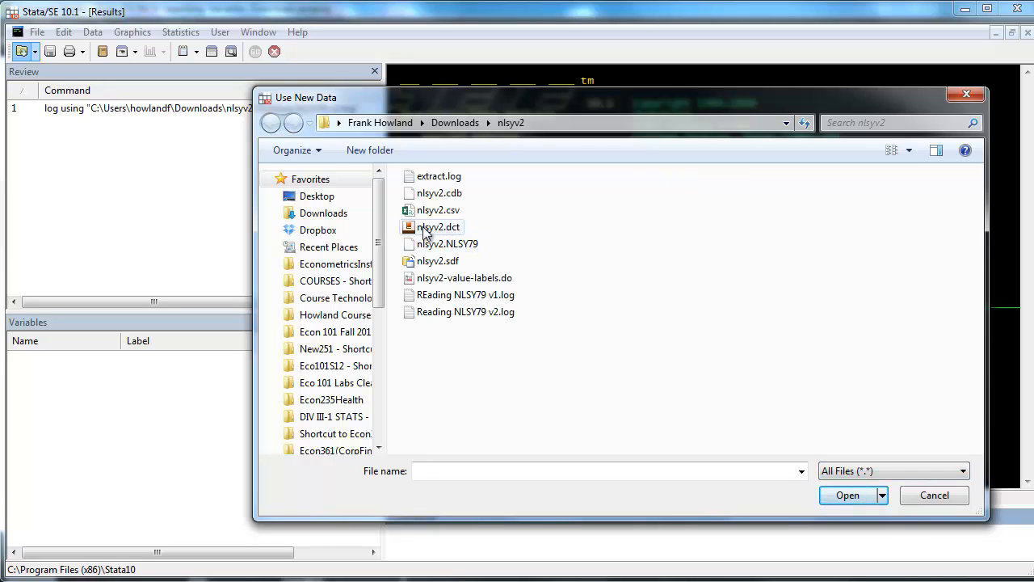
{"action": "left_click", "coordinate": [429, 227]}
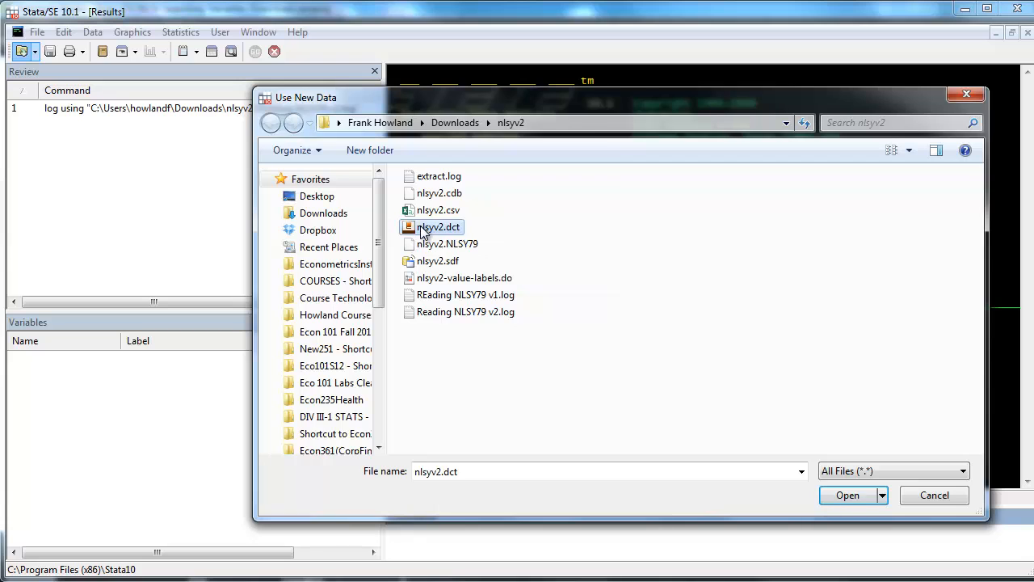
{"action": "left_click", "coordinate": [844, 498]}
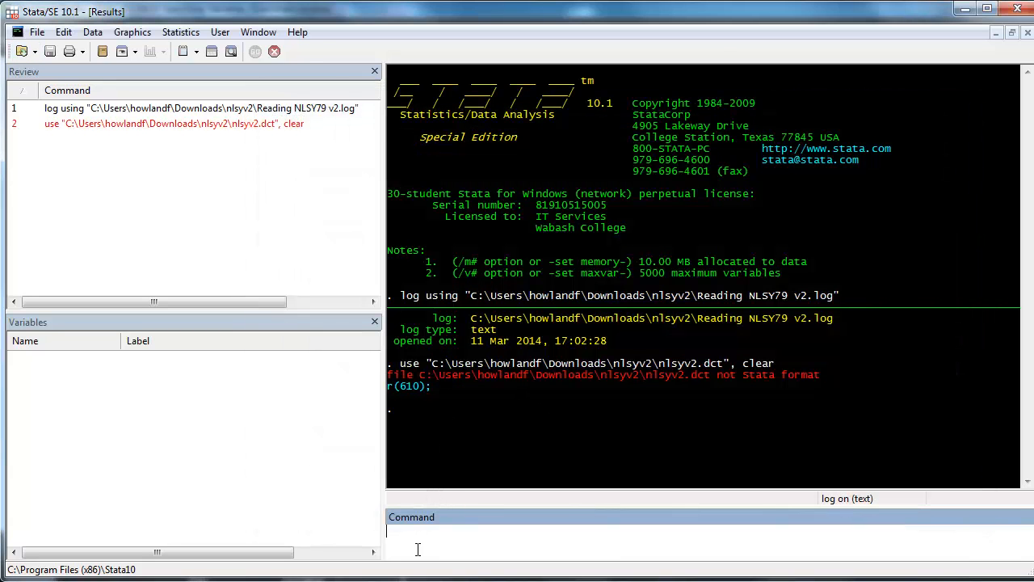
- Reuse the failed use command as "infile using" with the same nlsyv2.dct path and the clear option to read in the data
{"action": "left_click", "coordinate": [110, 126]}
{"action": "left_click_drag", "start_coordinate": [405, 534], "coordinate": [337, 525]}
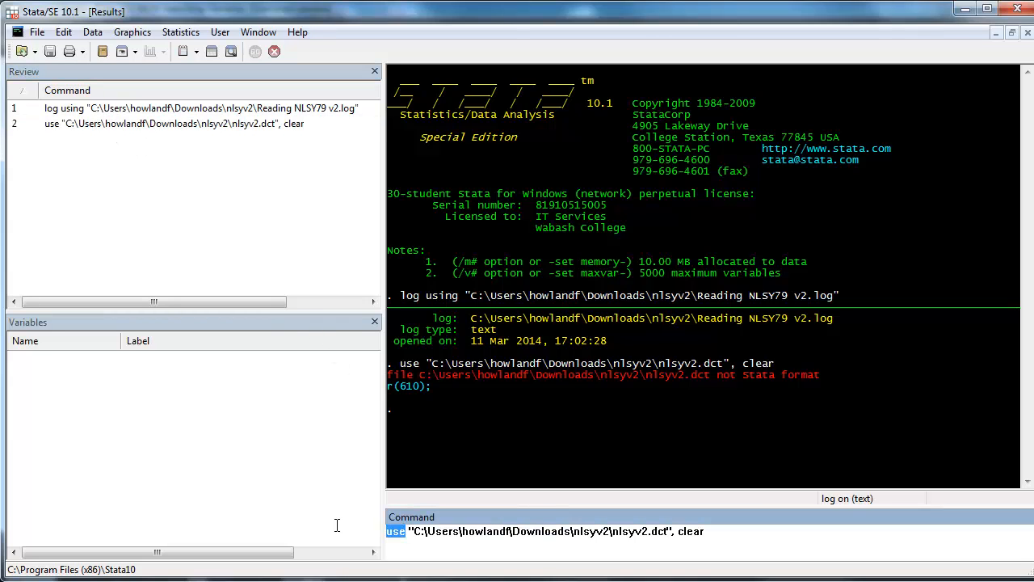
{"action": "type", "text": "infile u"}
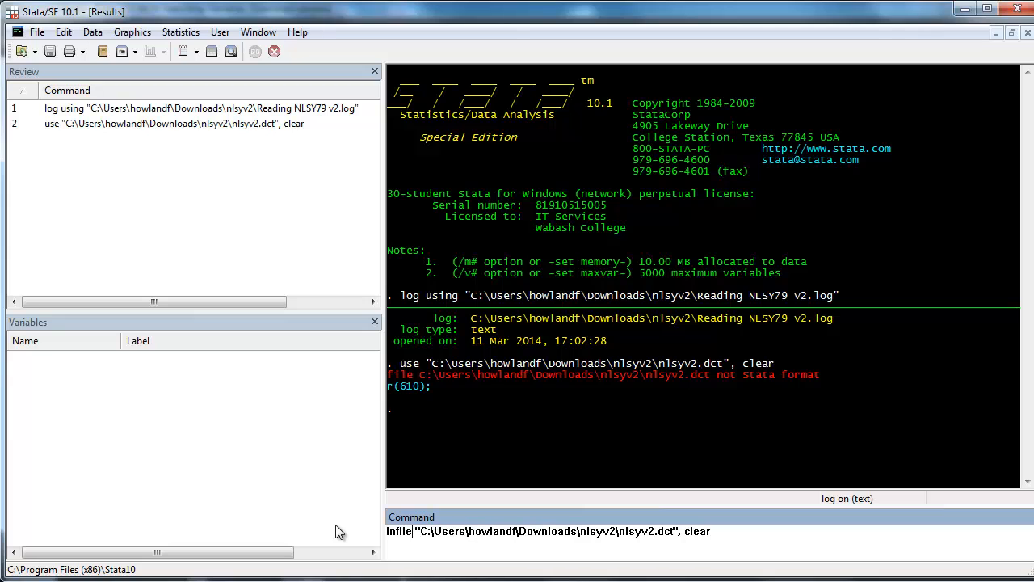
{"action": "type", "text": "sing"}
{"action": "key", "text": "Return"}
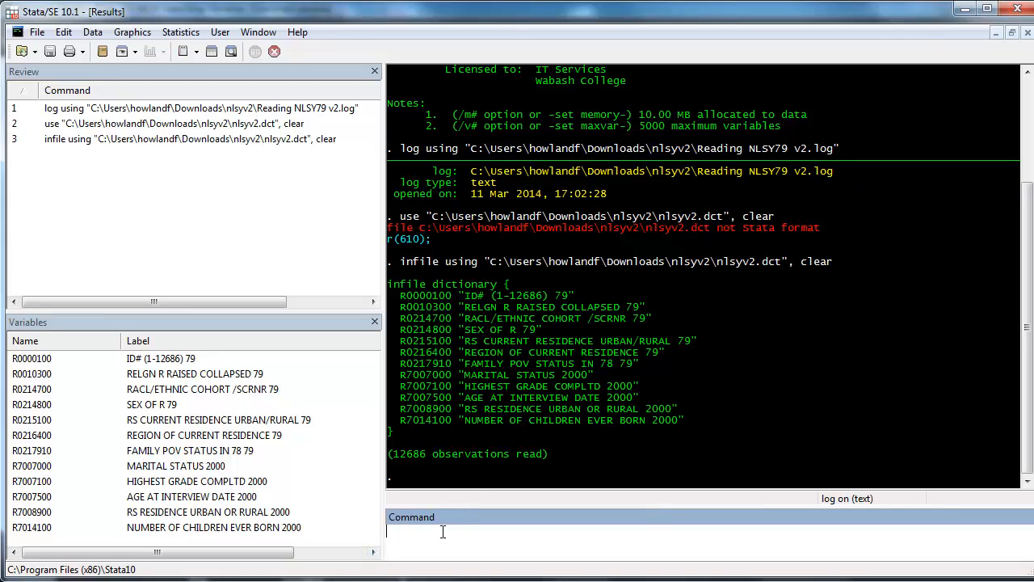
- Run summary statistics with sum for all variables and for the religion variable R0010300 alone
{"action": "type", "text": "sum"}
{"action": "key", "text": "Return"}
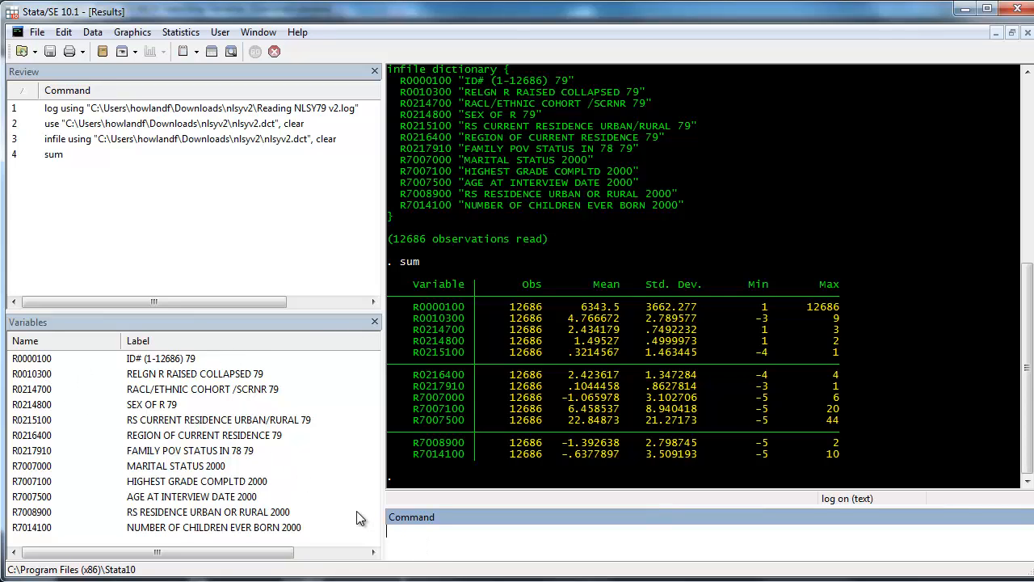
{"action": "type", "text": "sum"}
{"action": "left_click", "coordinate": [34, 377]}
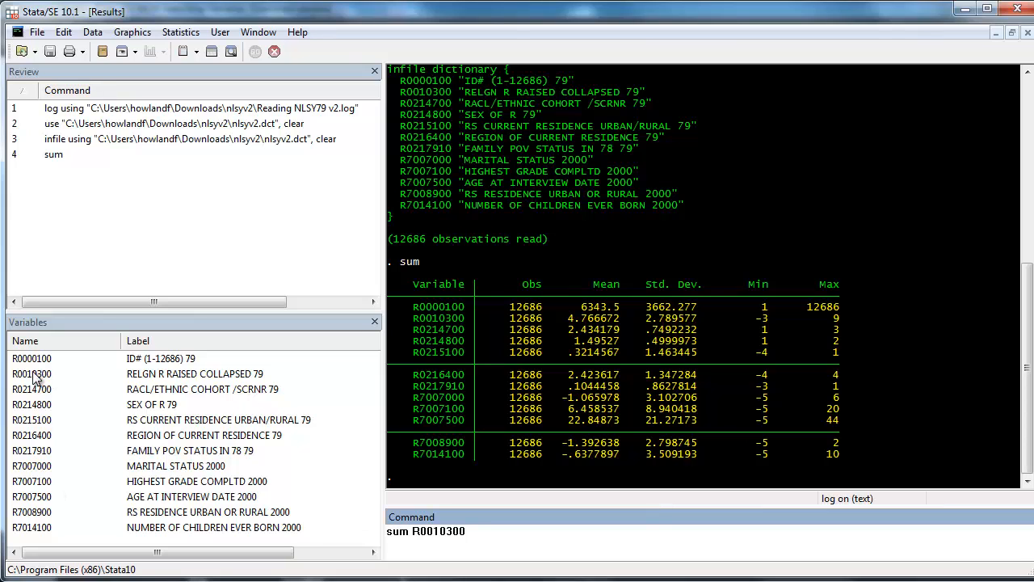
{"action": "key", "text": "Return"}
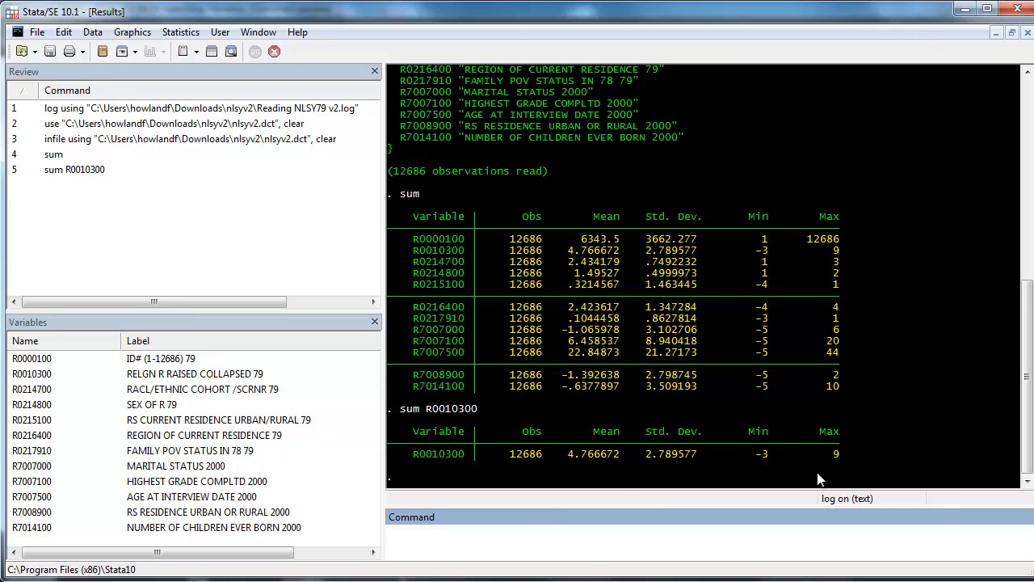
- Change the previous sum command to tab and tabulate the frequencies of R0010300
{"action": "left_click", "coordinate": [63, 170]}
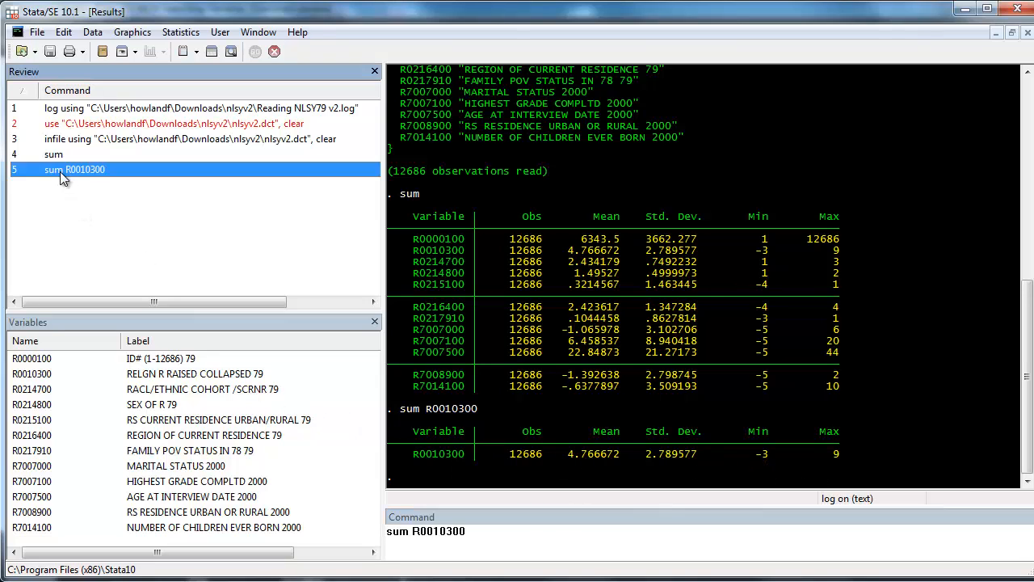
{"action": "double_click", "coordinate": [403, 532]}
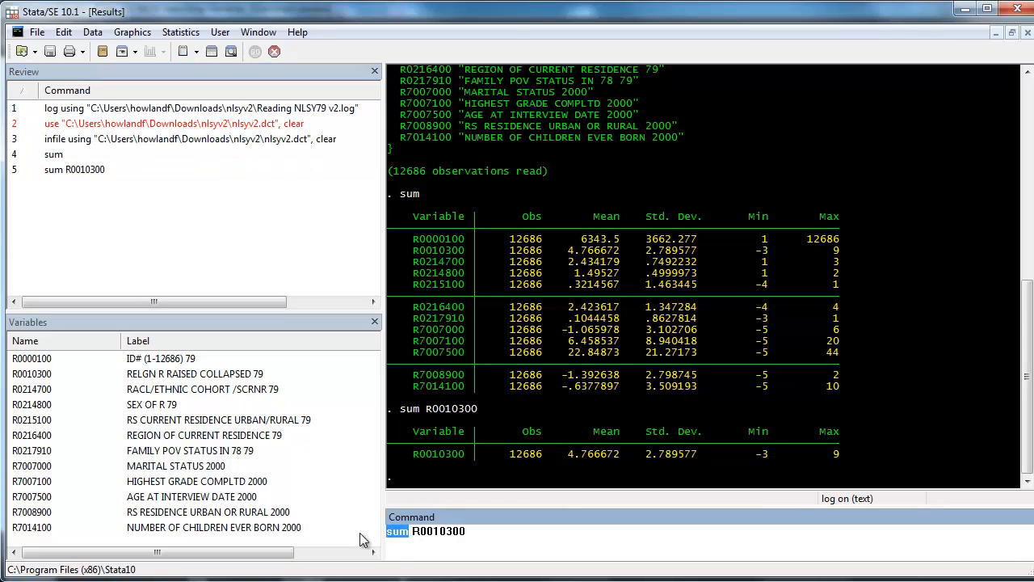
{"action": "type", "text": "tab"}
{"action": "key", "text": "Return"}
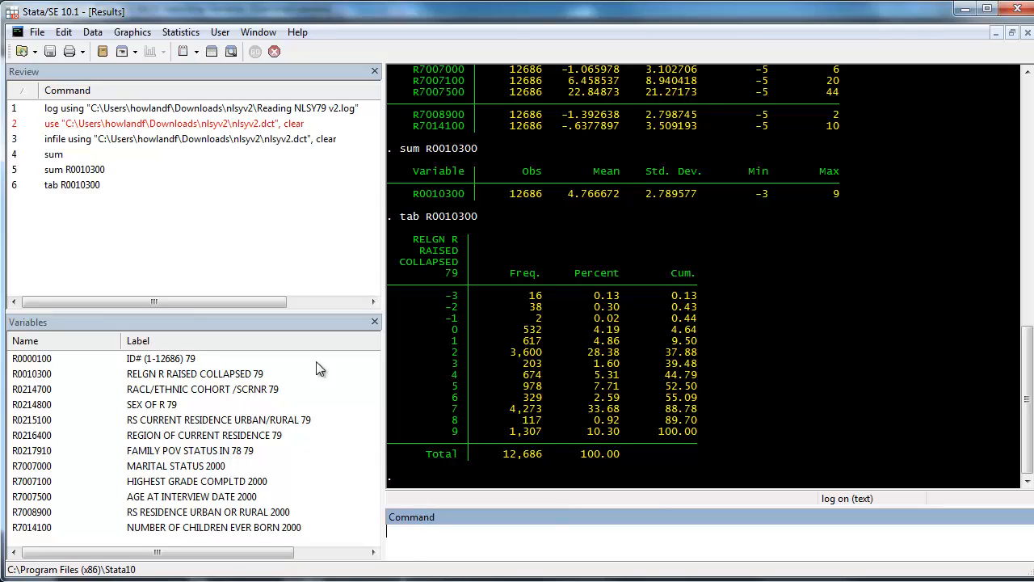
- Run the do-file nlsyv2-value-labels.do to apply the value labels to the dataset
{"action": "left_click", "coordinate": [37, 32]}
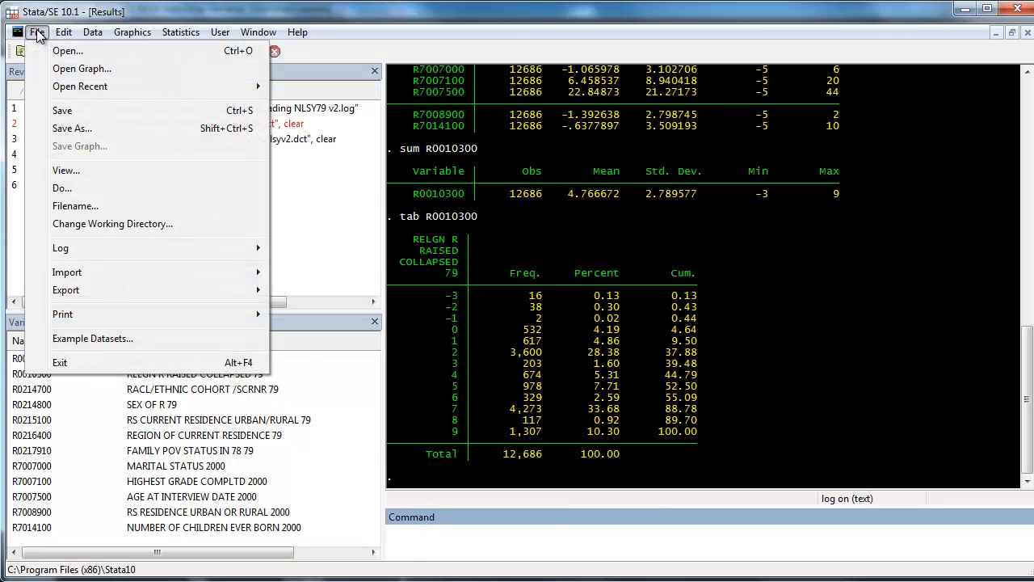
{"action": "left_click", "coordinate": [72, 188]}
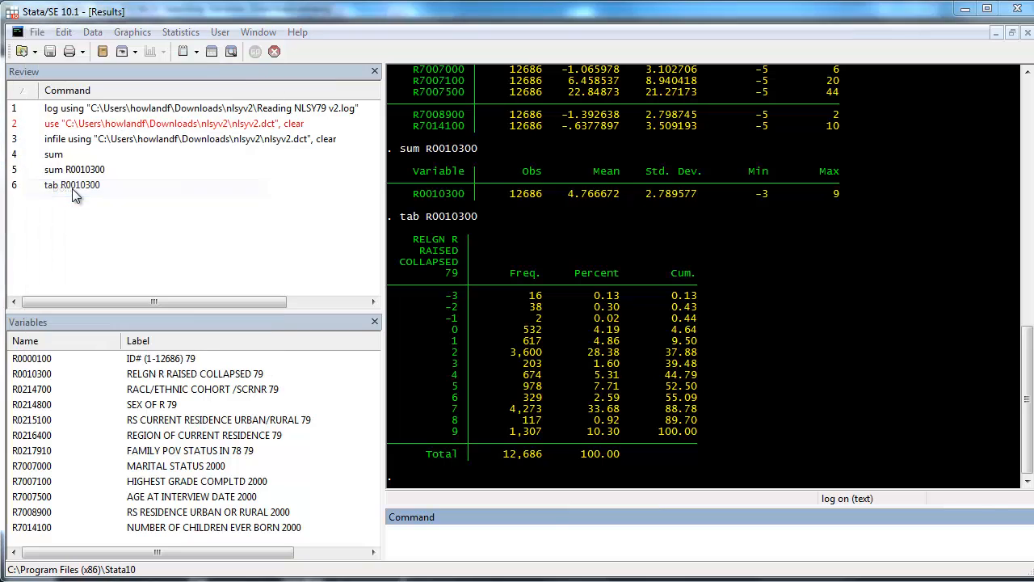
{"action": "left_click", "coordinate": [428, 176]}
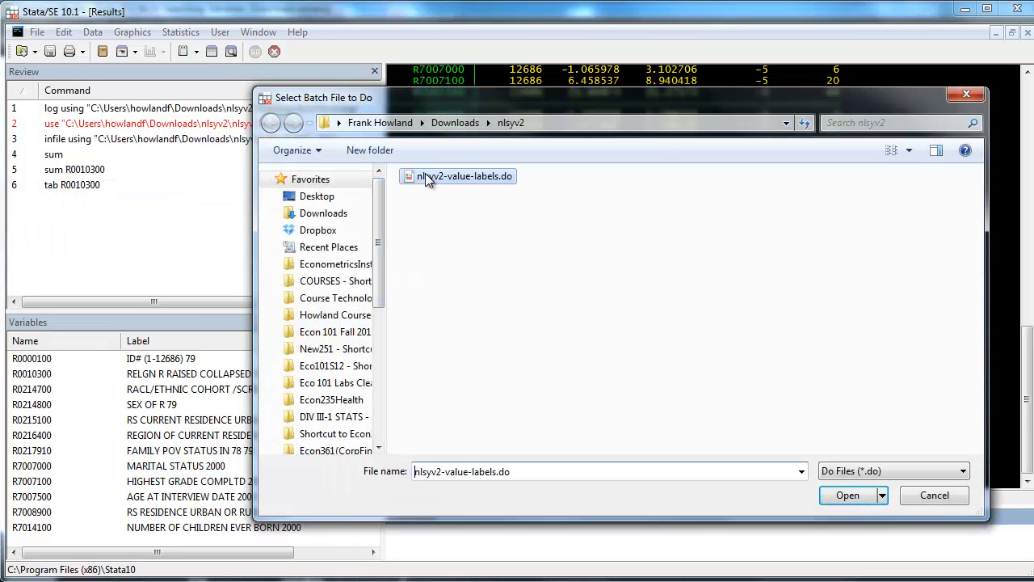
{"action": "left_click", "coordinate": [842, 496]}
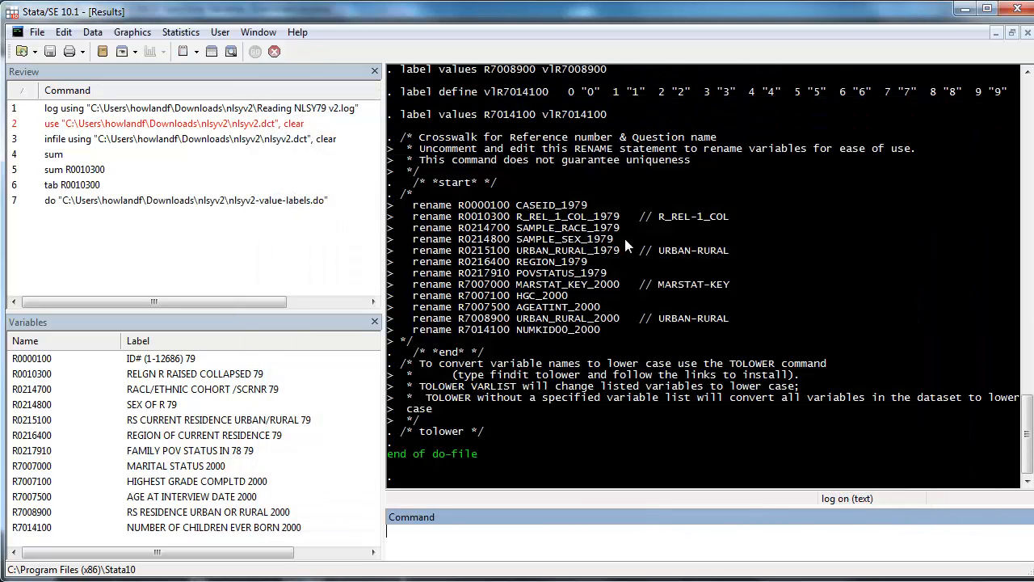
- Rerun the earlier tab R0010300 command on the labelled data
{"action": "left_click_drag", "start_coordinate": [1031, 461], "coordinate": [1025, 484]}
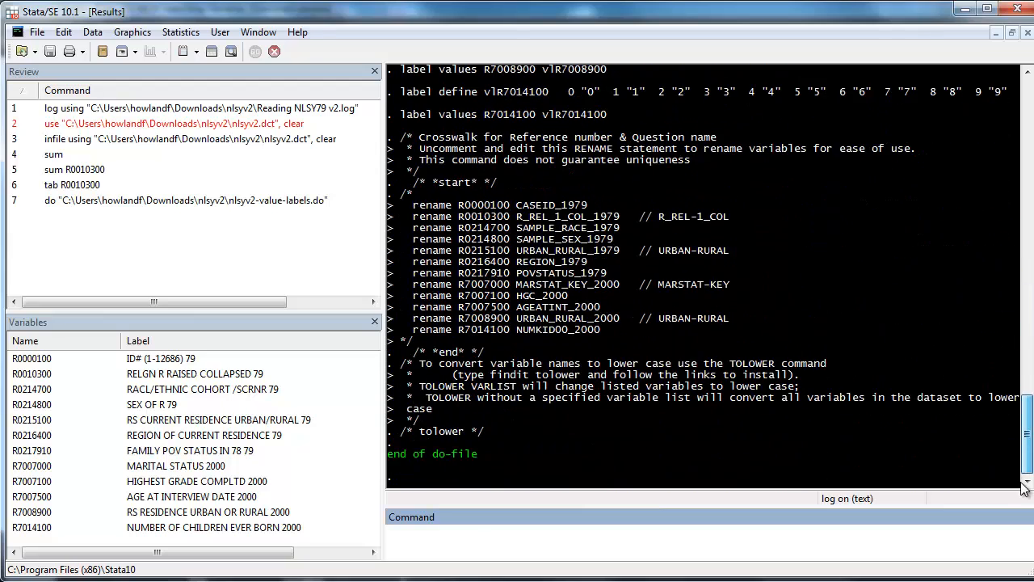
{"action": "left_click", "coordinate": [66, 185]}
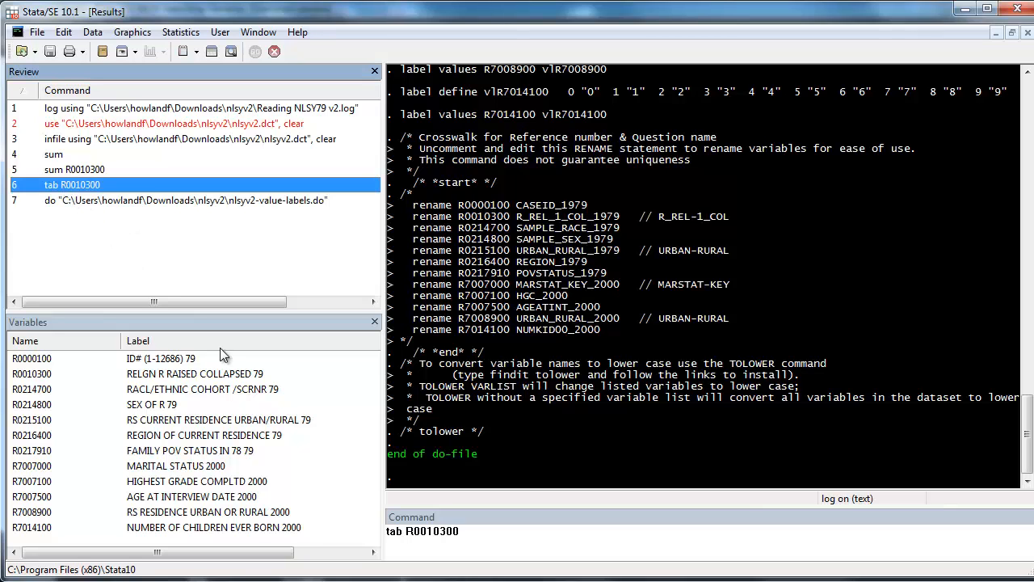
{"action": "key", "text": "Return"}
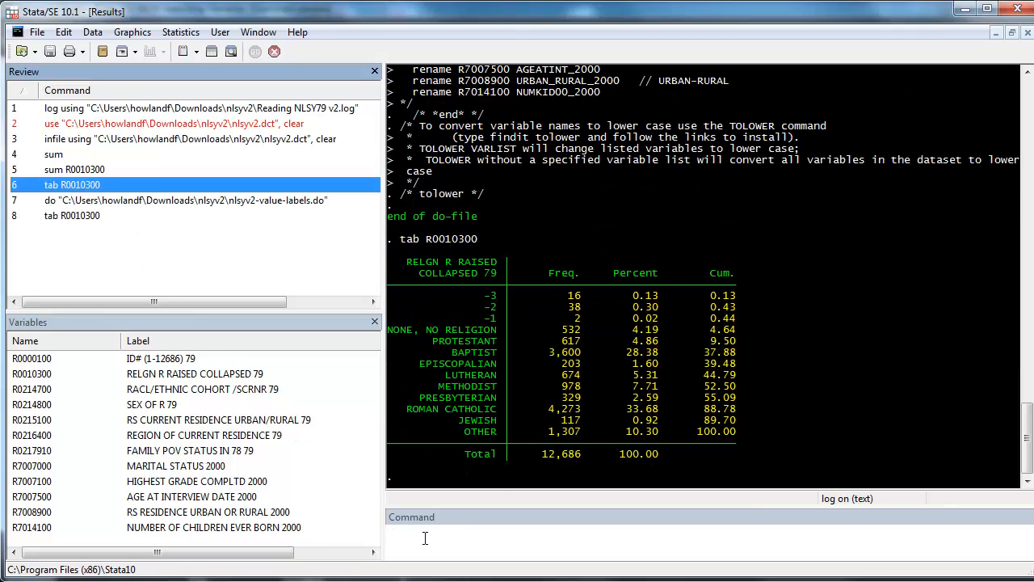
- Tabulate R0010300 again with the nolabel option to list its numeric codes
{"action": "left_click", "coordinate": [83, 216]}
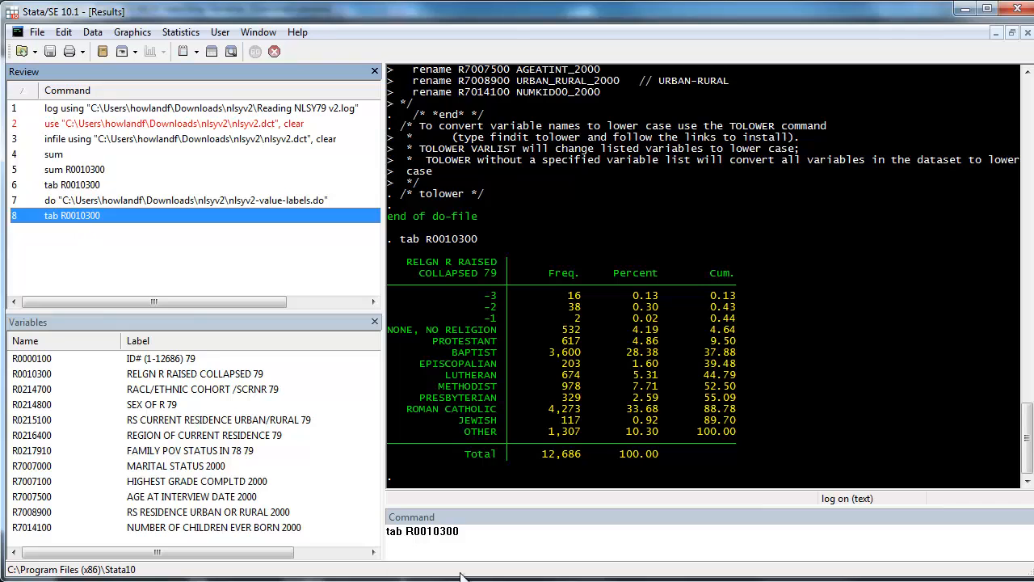
{"action": "left_click", "coordinate": [465, 531]}
{"action": "type", "text": ","}
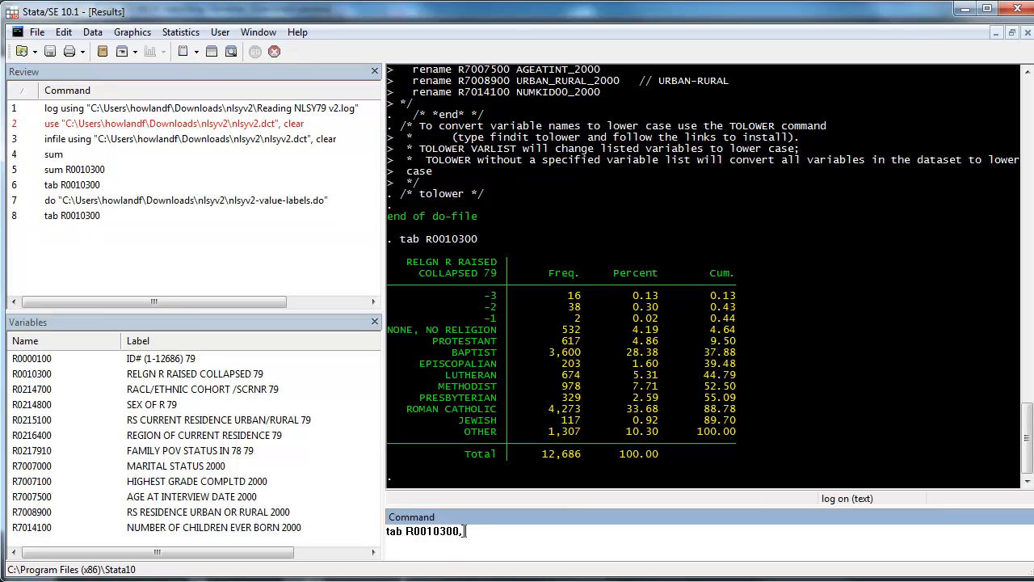
{"action": "type", "text": " nolabel"}
{"action": "key", "text": "Return"}
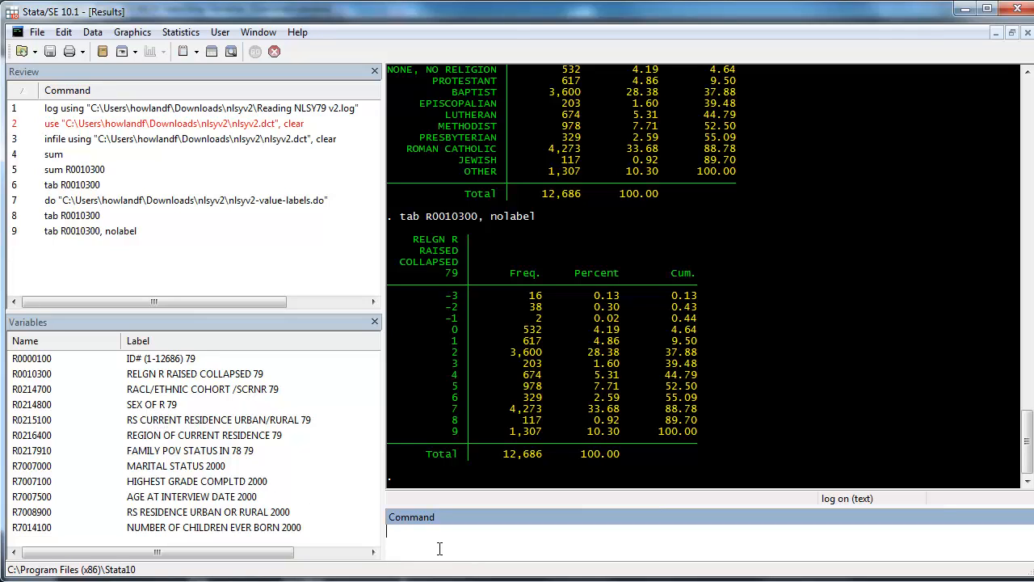
- Tabulate the respondent sex variable R0214800 with its value labels
{"action": "type", "text": "tab"}
{"action": "left_click", "coordinate": [20, 409]}
{"action": "key", "text": "Return"}
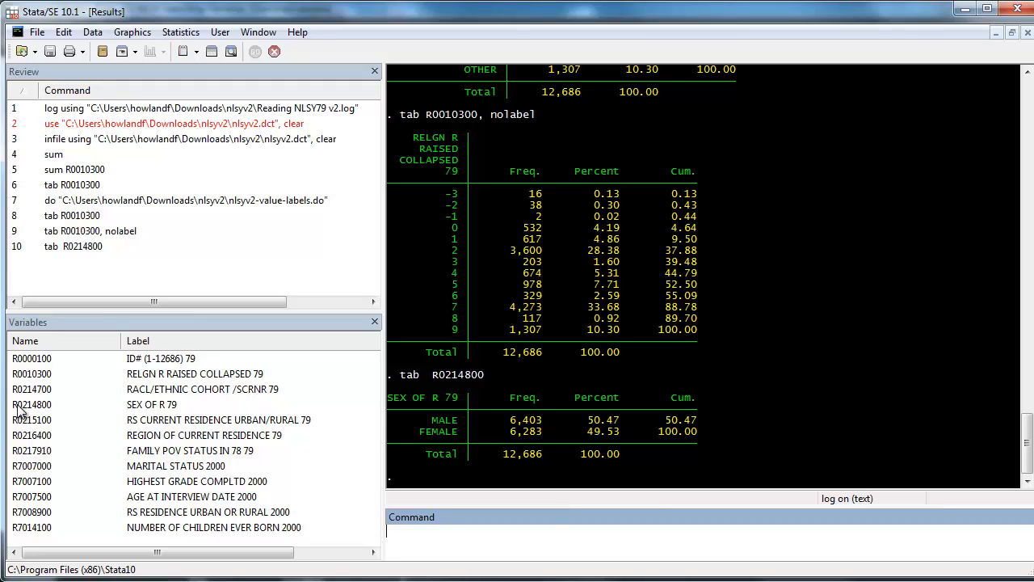
- Tabulate the respondent sex variable R0214800 with the nolabel option and compare its numeric codes with the labelled table
{"action": "left_click", "coordinate": [65, 247]}
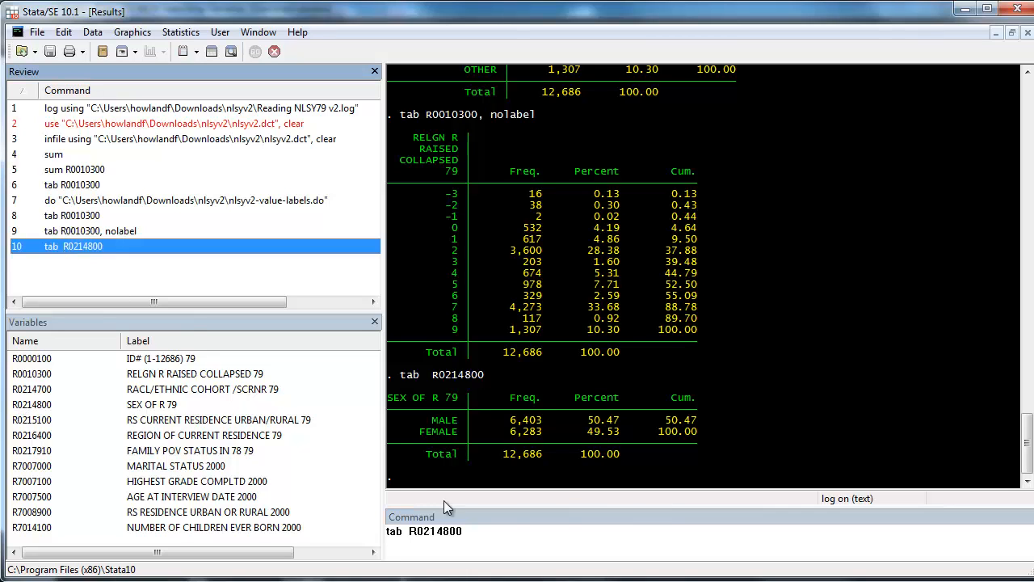
{"action": "left_click", "coordinate": [463, 530]}
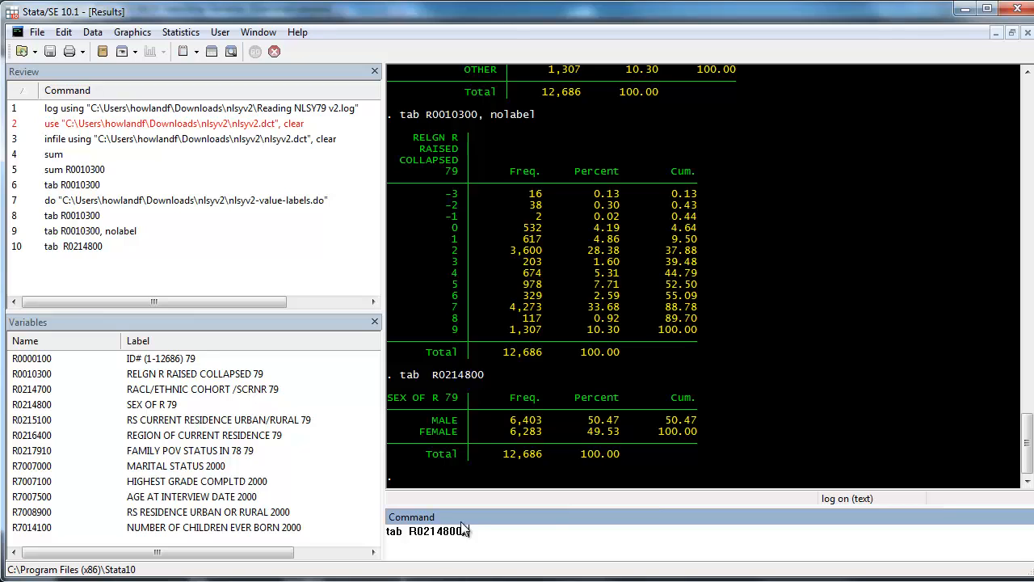
{"action": "type", "text": ", nolabel"}
{"action": "key", "text": "Return"}
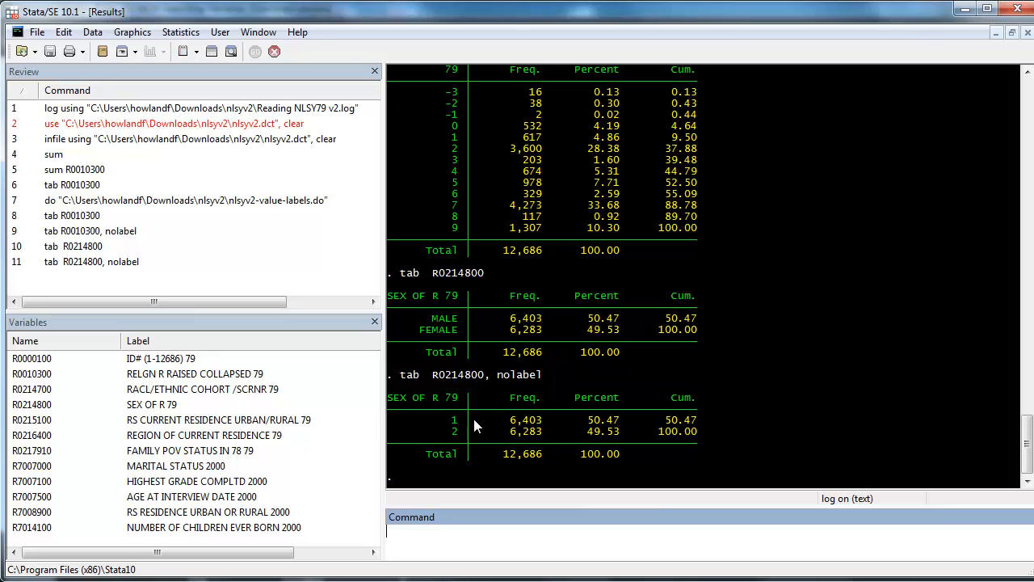
{"action": "left_click_drag", "start_coordinate": [450, 421], "coordinate": [543, 425]}
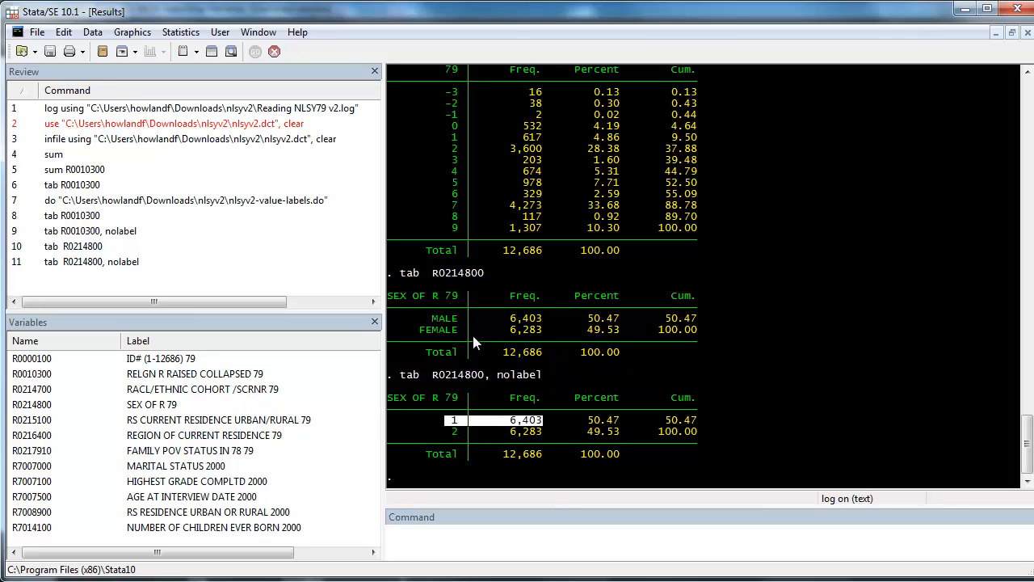
{"action": "left_click_drag", "start_coordinate": [427, 317], "coordinate": [549, 322]}
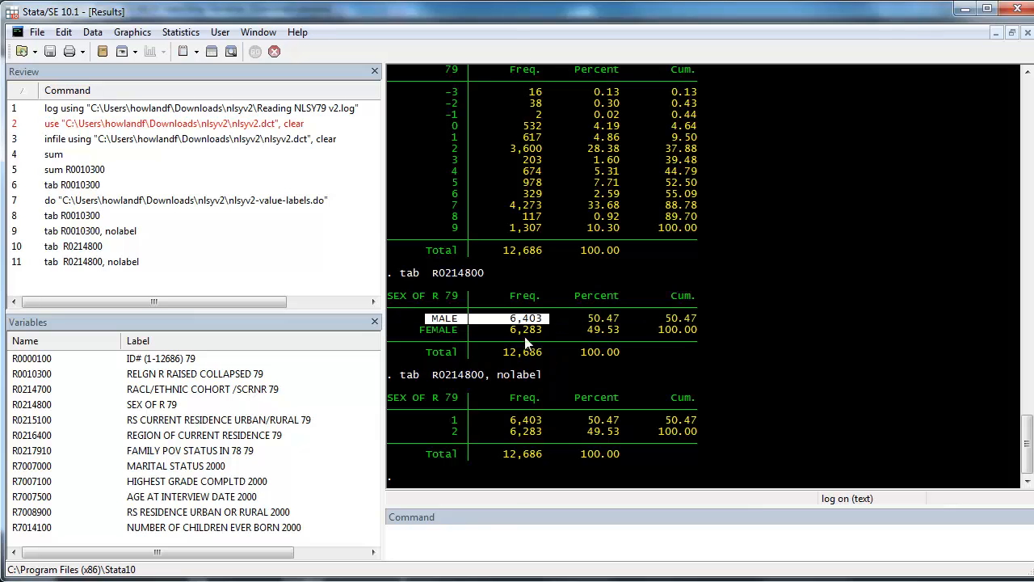
- Generate a dummy variable male from the condition R0214800==1
{"action": "left_click", "coordinate": [436, 531]}
{"action": "type", "text": "ge"}
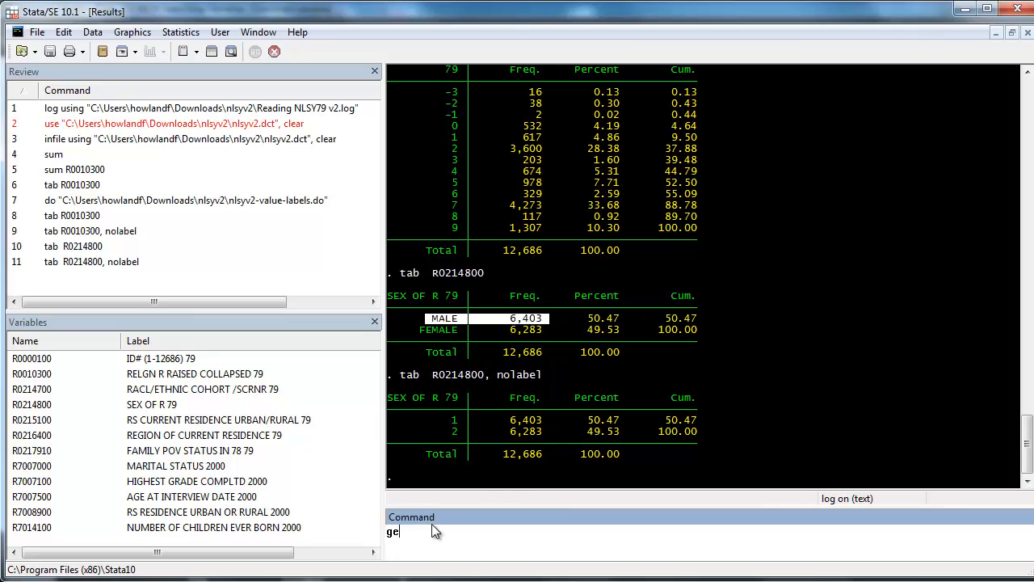
{"action": "type", "text": "n male ="}
{"action": "left_click", "coordinate": [39, 405]}
{"action": "type", "text": "==1"}
{"action": "key", "text": "Return"}
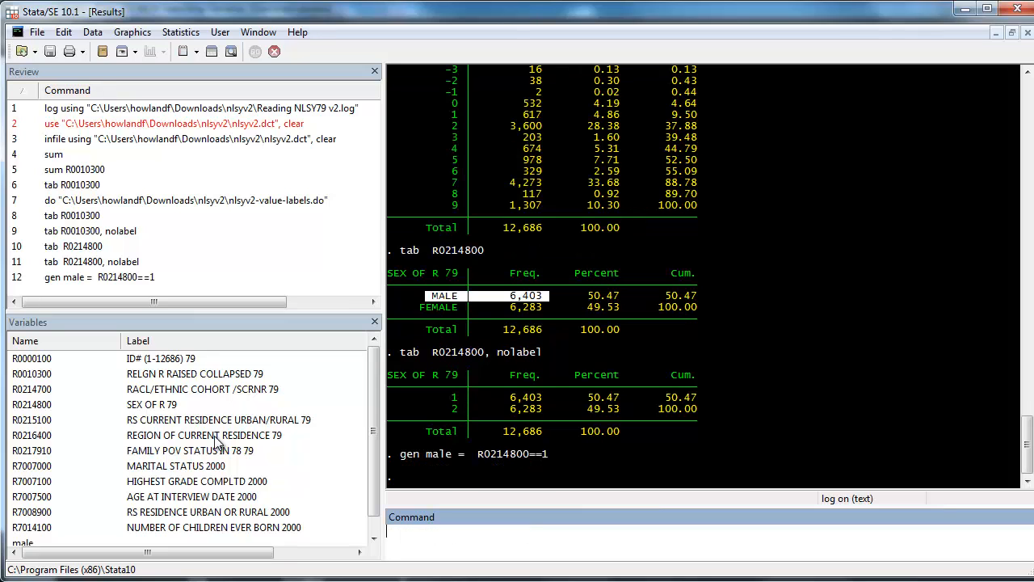
- Tabulate the male variable and compare its frequencies with the labelled R0214800 table
{"action": "type", "text": "tab male"}
{"action": "key", "text": "Return"}
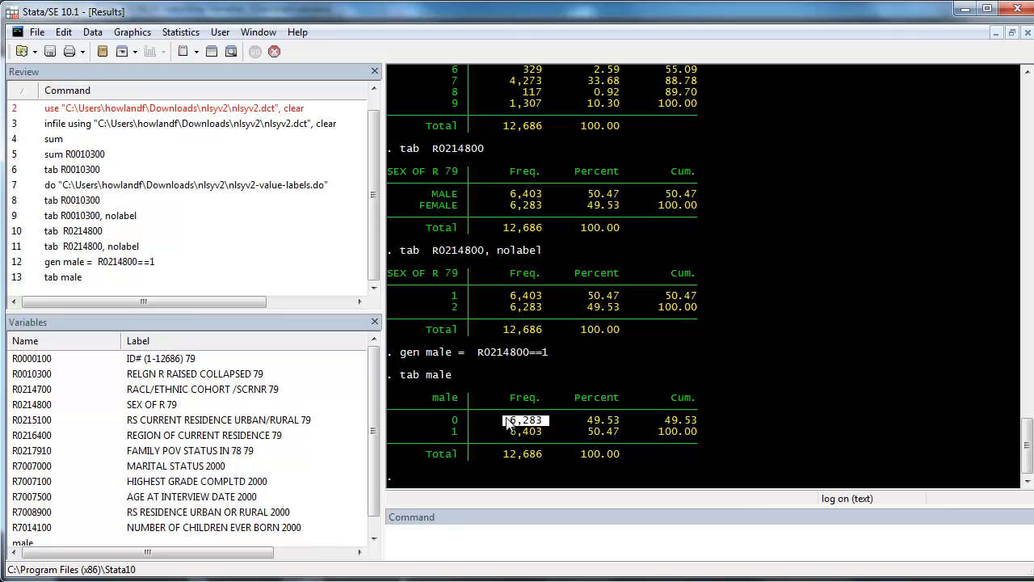
{"action": "left_click", "coordinate": [500, 203]}
- Tabulate the marital status 2000 variable R7007000 with its value labels
{"action": "left_click", "coordinate": [422, 533]}
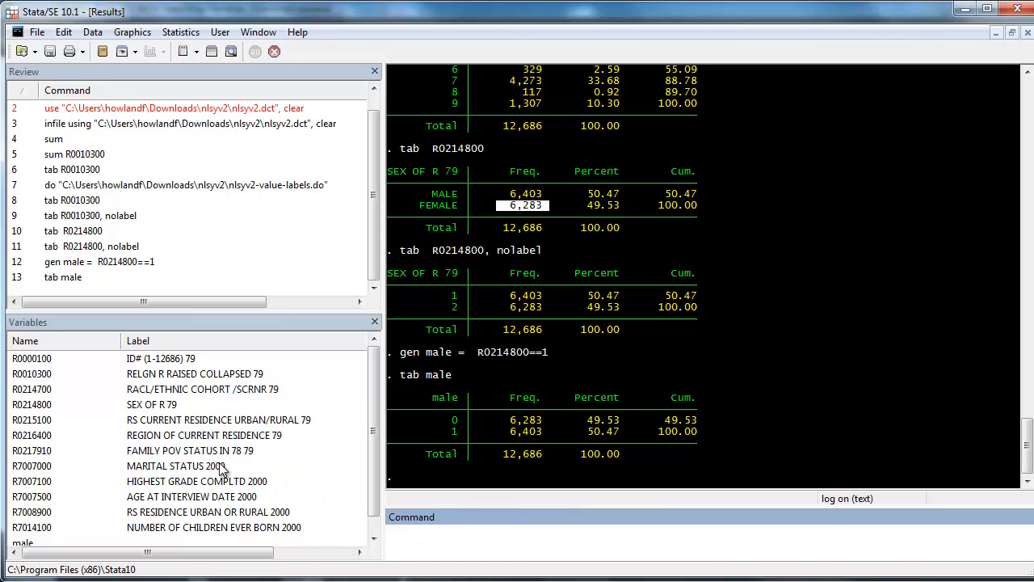
{"action": "type", "text": "tab"}
{"action": "left_click", "coordinate": [40, 467]}
{"action": "key", "text": "Return"}
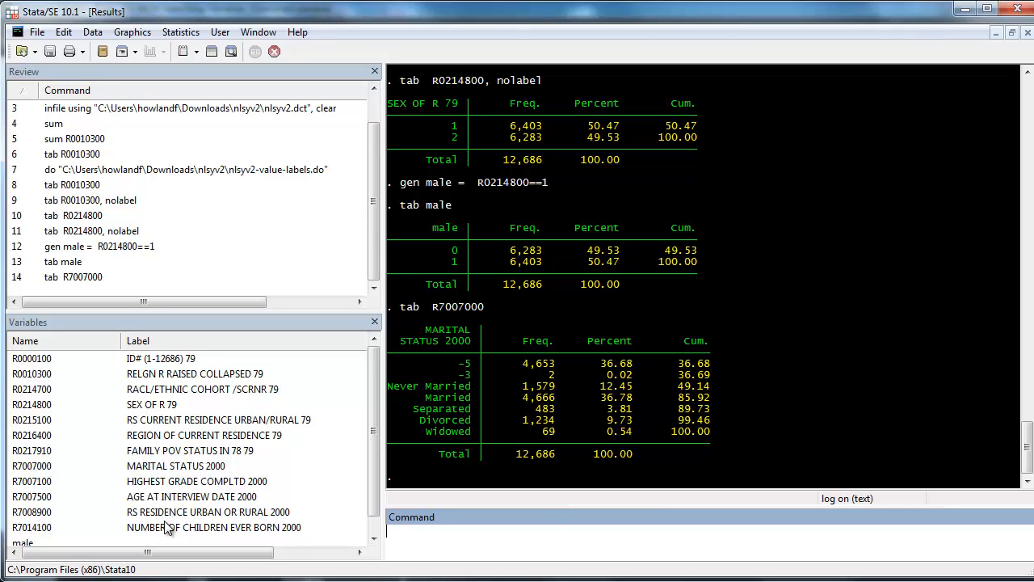
- Generate a variable divorced filled with missing values, and replace it with 0 if R7007000>-3
{"action": "type", "text": "gen divorced = ."}
{"action": "key", "text": "Return"}
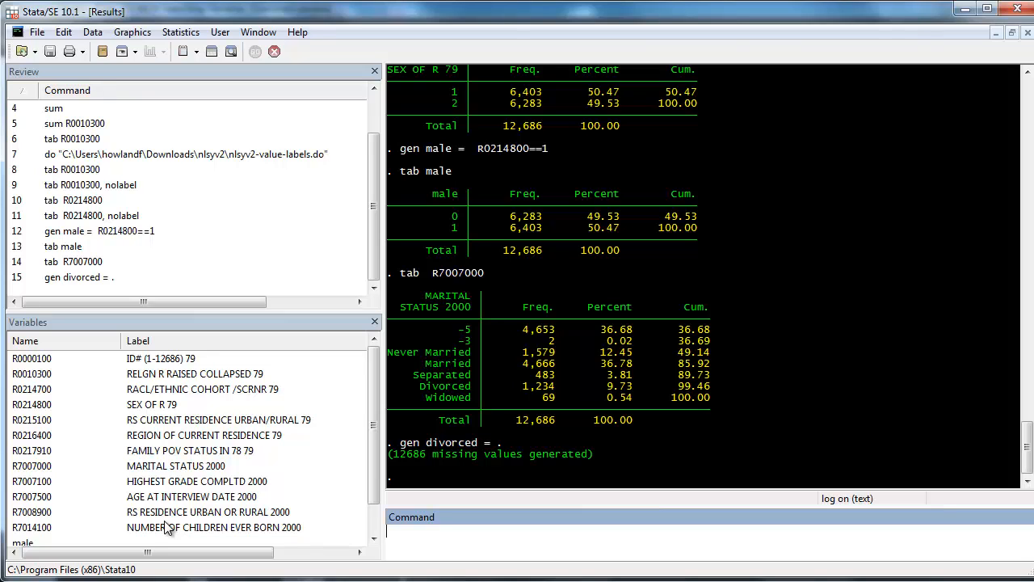
{"action": "type", "text": "replace divorced = 0 if"}
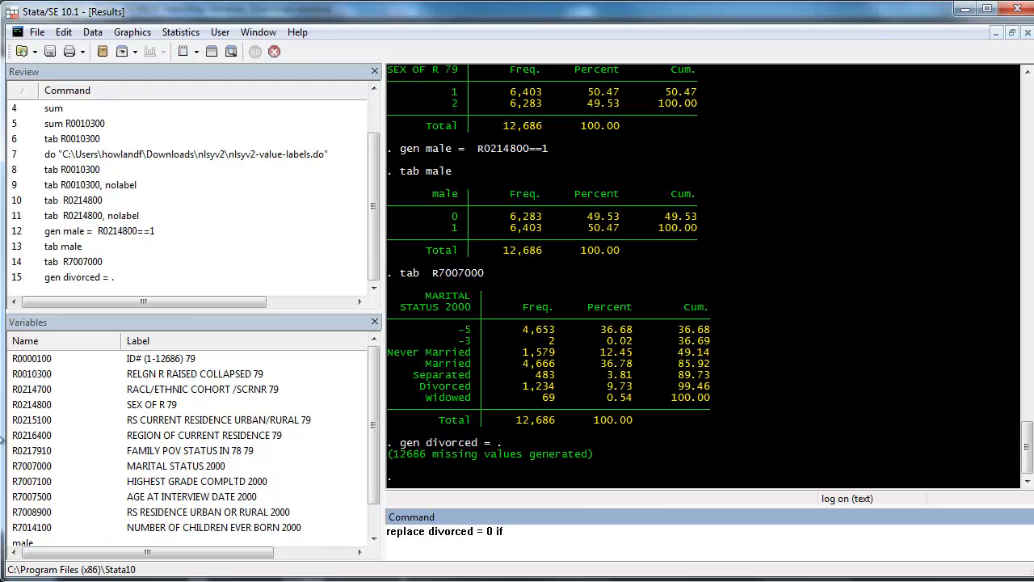
{"action": "left_click", "coordinate": [29, 467]}
{"action": "type", "text": ">-3"}
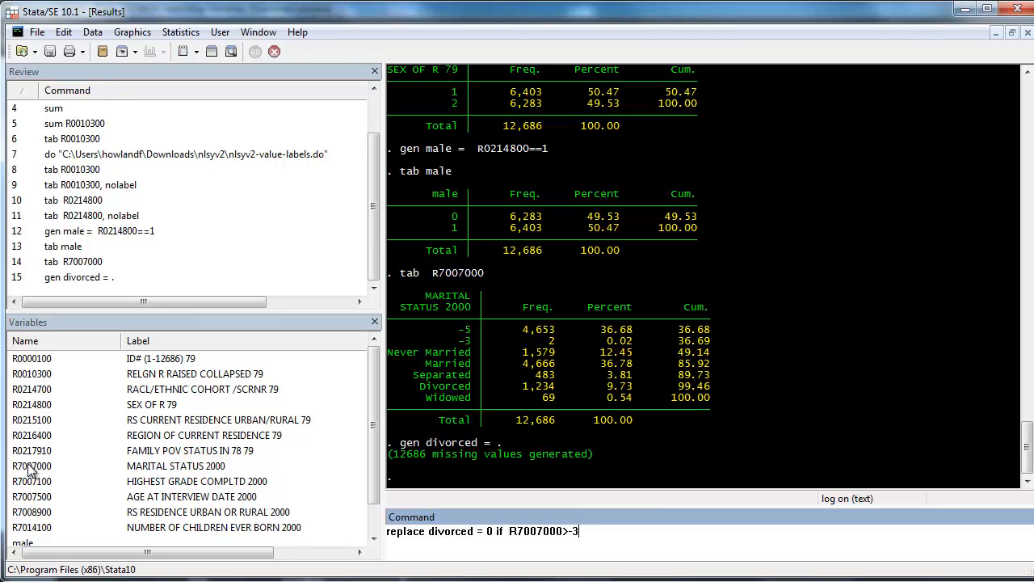
{"action": "key", "text": "Return"}
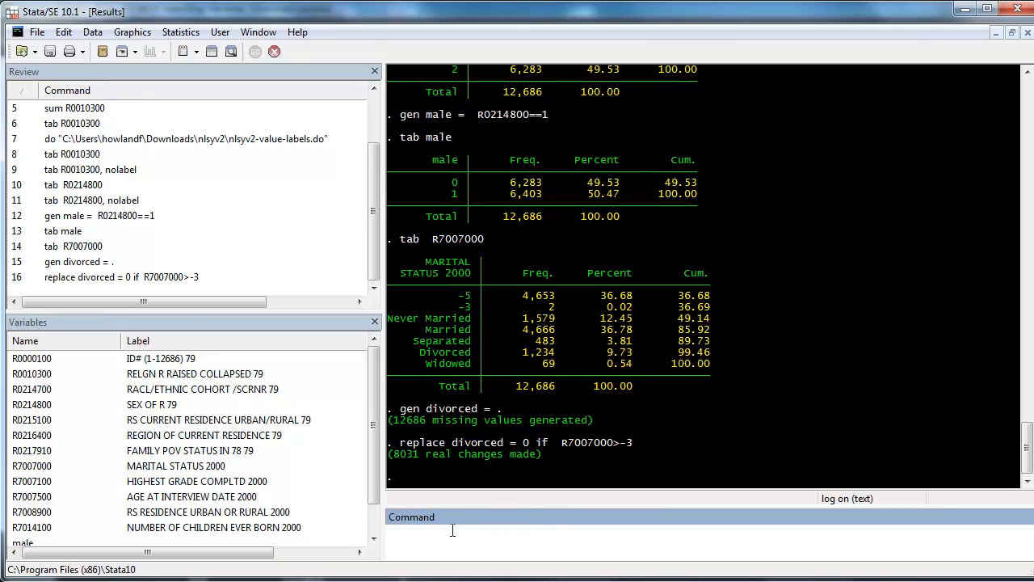
{"action": "type", "text": "replace divorced = 1 i"}
{"action": "left_click_drag", "start_coordinate": [533, 537], "coordinate": [319, 514]}
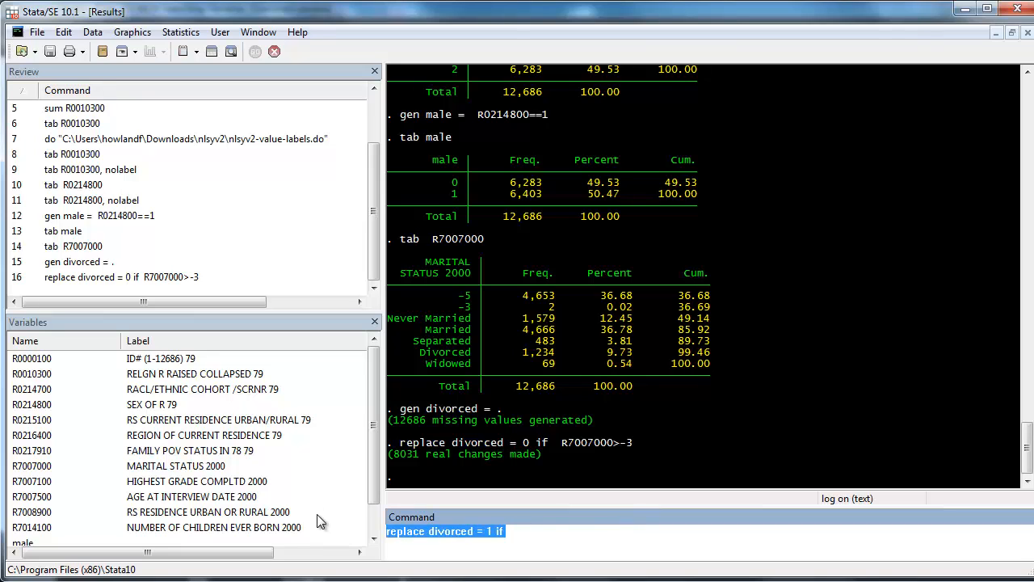
{"action": "key", "text": "ctrl+x"}
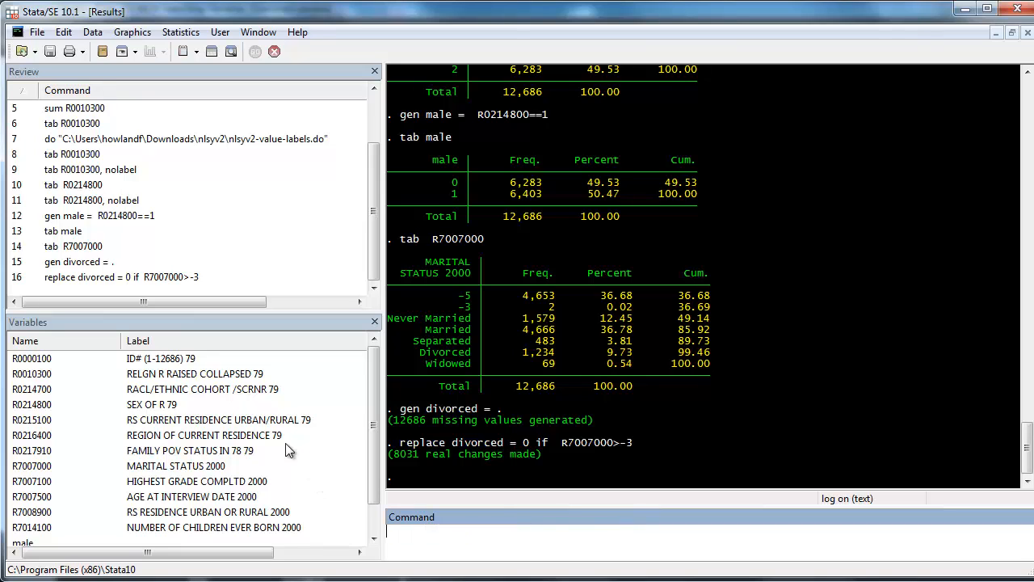
- Tabulate marital status R7007000 again with the nolabel option to list its numeric codes
{"action": "left_click", "coordinate": [77, 249]}
{"action": "left_click", "coordinate": [484, 534]}
{"action": "type", "text": ", nolabel"}
{"action": "key", "text": "Return"}
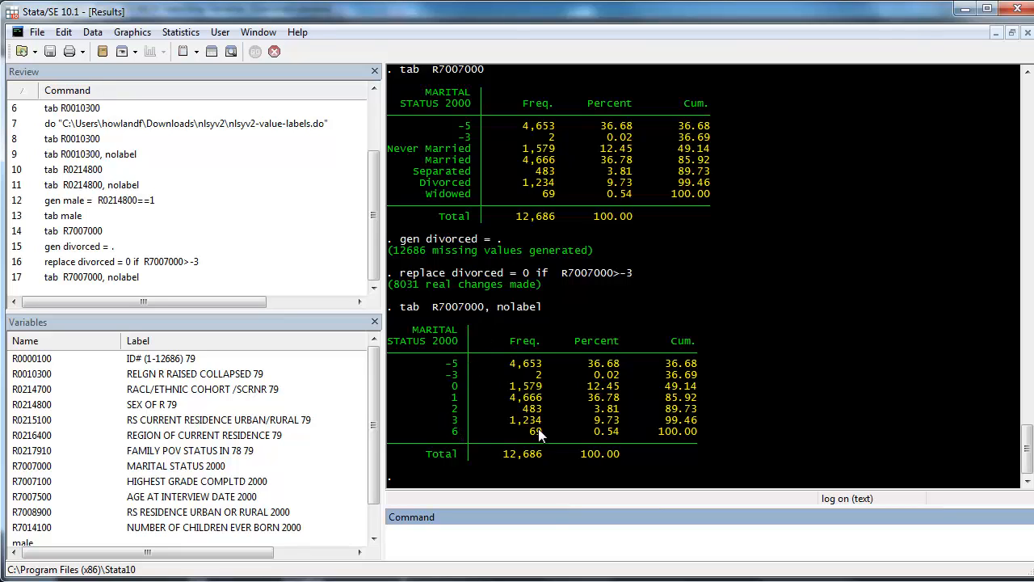
- Reuse the earlier replace command to set divorced to 1 if R7007000==3
{"action": "left_click", "coordinate": [89, 262]}
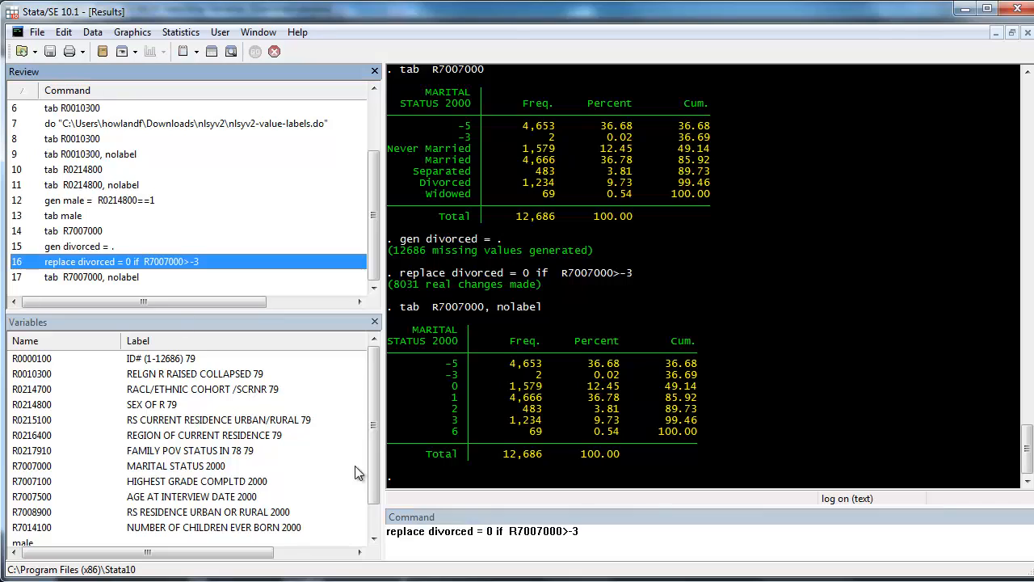
{"action": "left_click", "coordinate": [493, 531]}
{"action": "key", "text": "BackSpace"}
{"action": "type", "text": "1"}
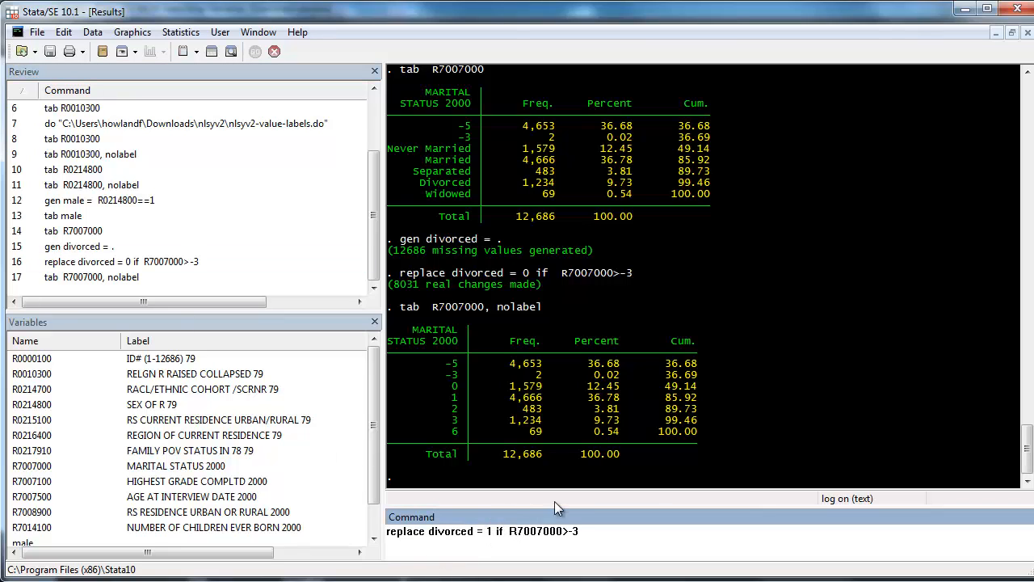
{"action": "left_click_drag", "start_coordinate": [562, 531], "coordinate": [578, 530]}
{"action": "type", "text": "=="}
{"action": "key", "text": "Return"}
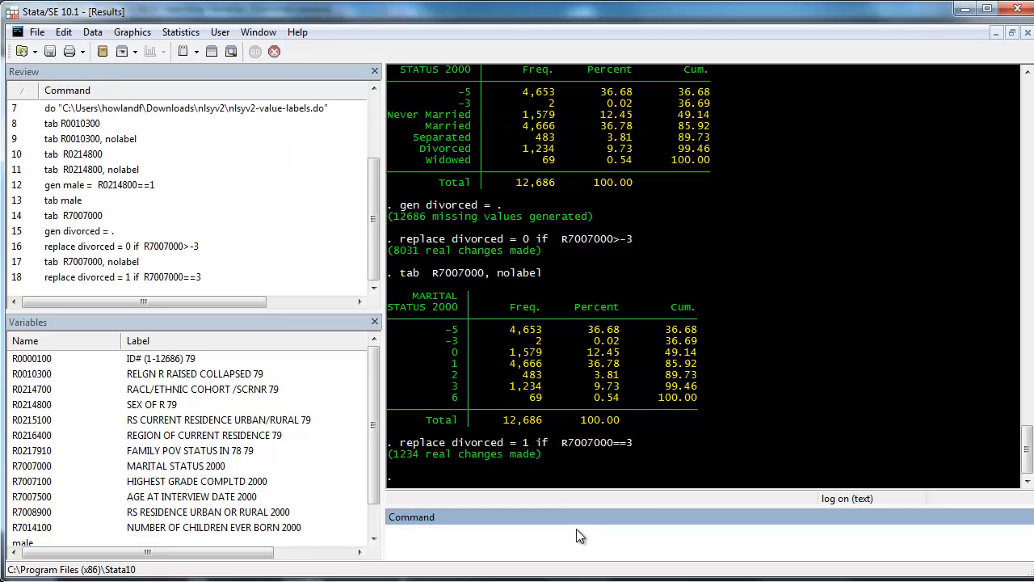
- Tabulate the divorced variable and compare its frequencies with the unlabelled marital status table
{"action": "type", "text": "tab"}
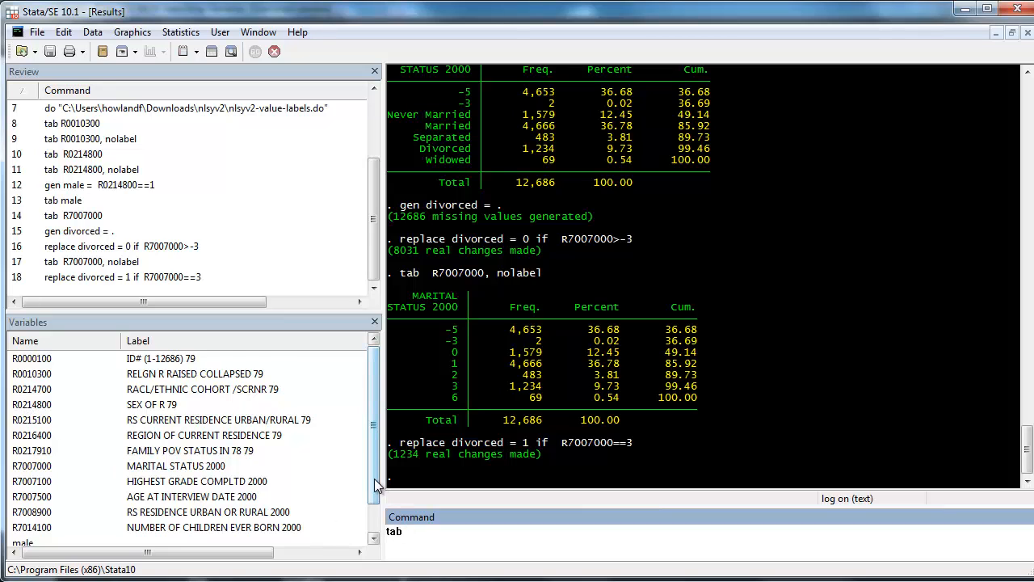
{"action": "scroll", "coordinate": [374, 479], "scroll_direction": "down", "scroll_amount": 1}
{"action": "left_click", "coordinate": [44, 531]}
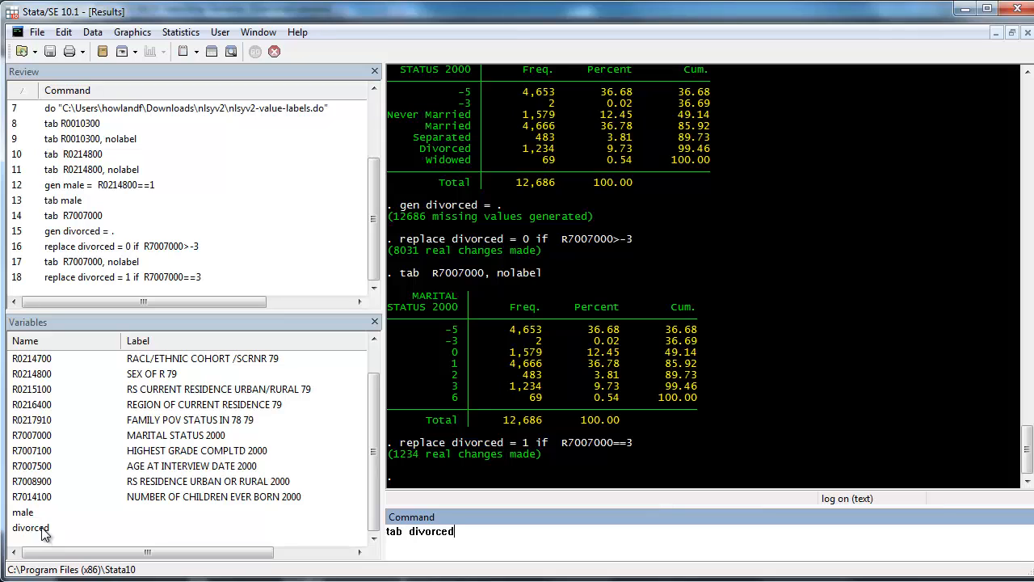
{"action": "key", "text": "Return"}
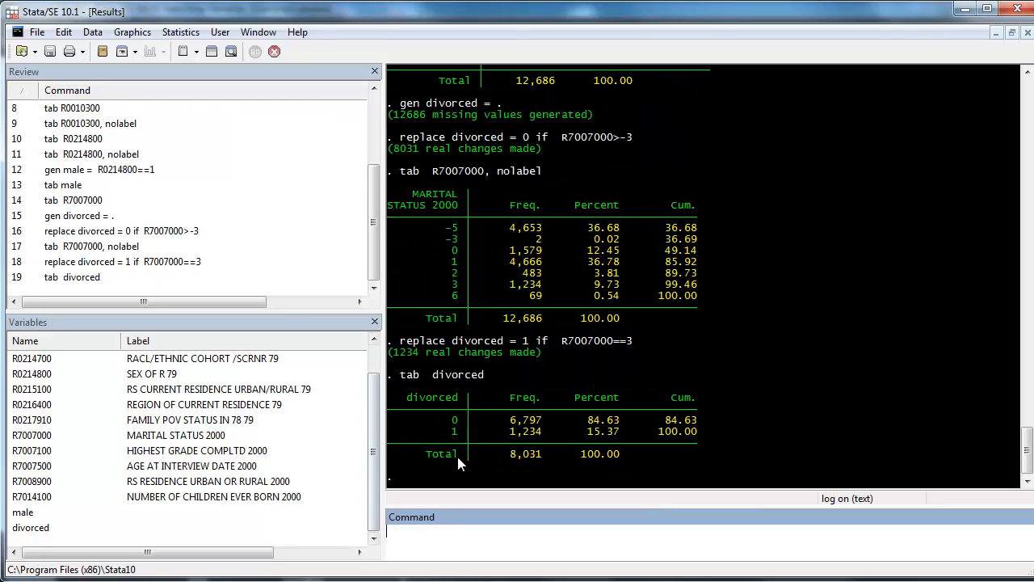
{"action": "left_click_drag", "start_coordinate": [541, 453], "coordinate": [505, 453]}
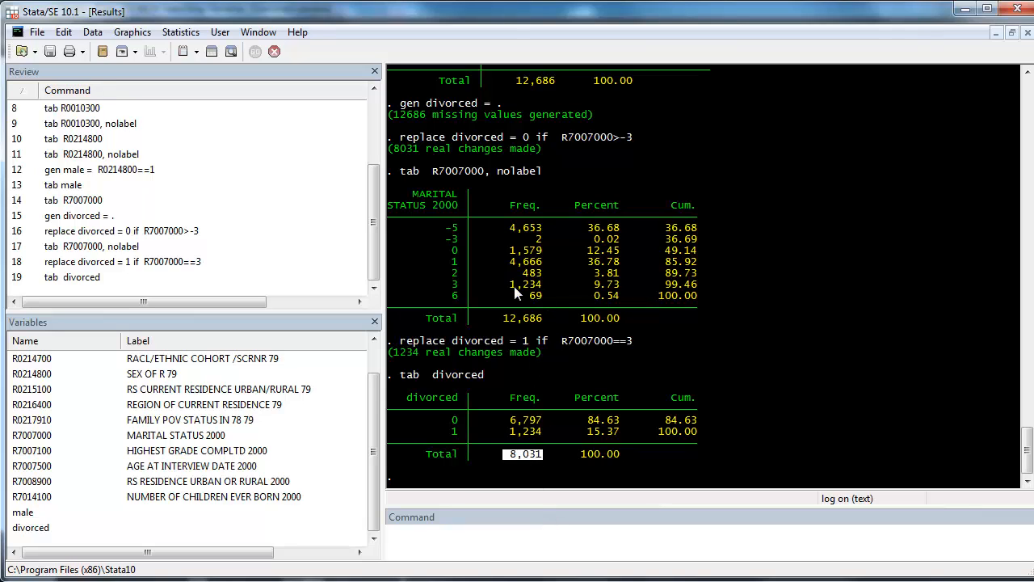
{"action": "left_click_drag", "start_coordinate": [512, 283], "coordinate": [550, 284]}
{"action": "left_click_drag", "start_coordinate": [508, 426], "coordinate": [543, 428]}
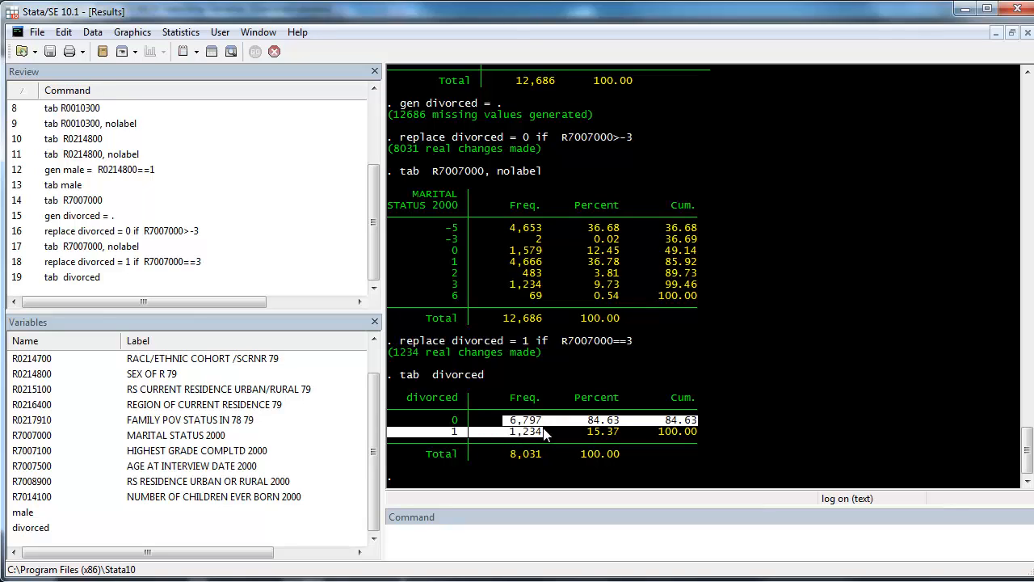
{"action": "left_click", "coordinate": [544, 428]}
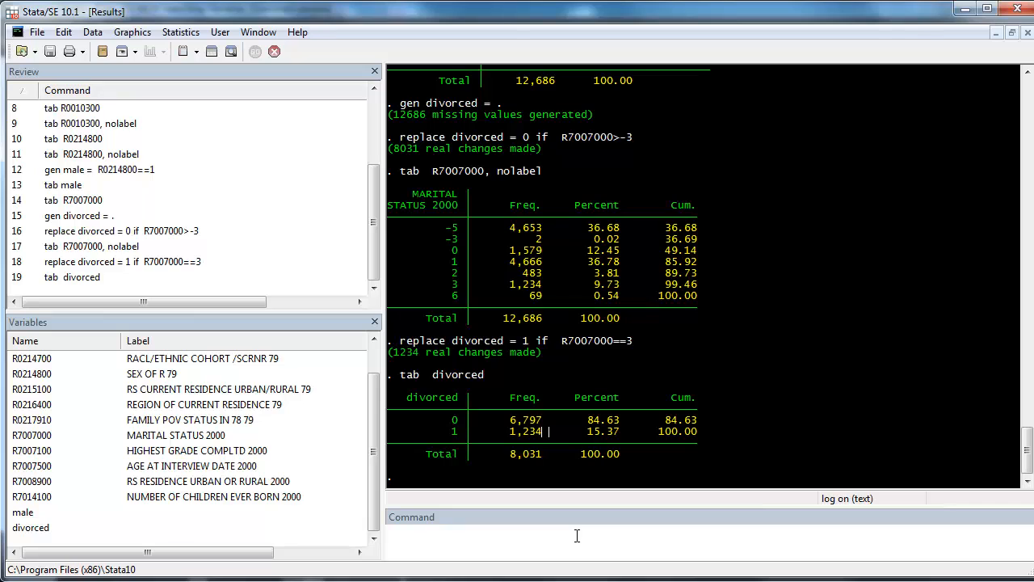
{"action": "left_click", "coordinate": [432, 535]}
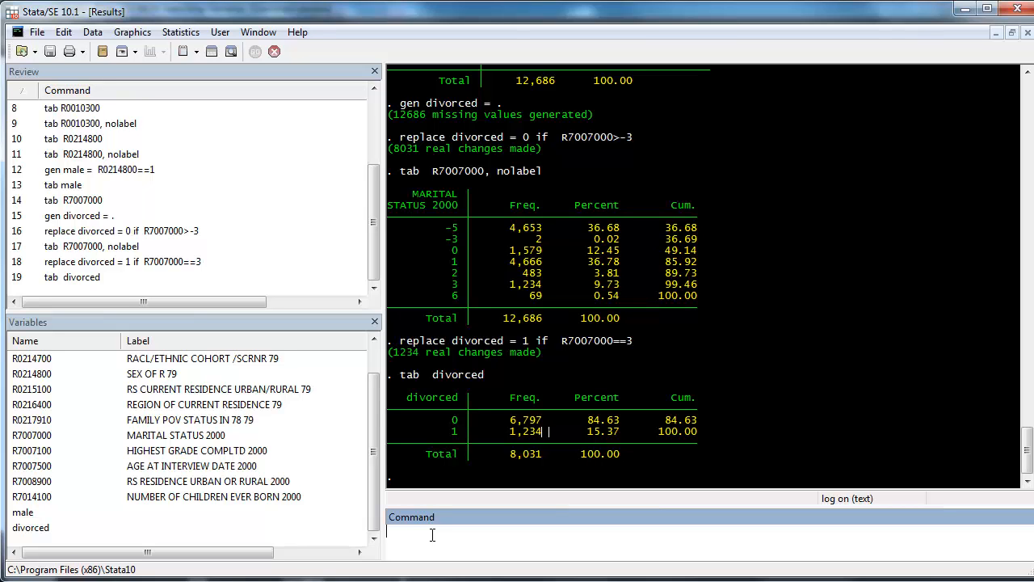
- Save the dataset as the Stata data file nlsyv2 in the nlsyv2 folder
{"action": "left_click", "coordinate": [50, 52]}
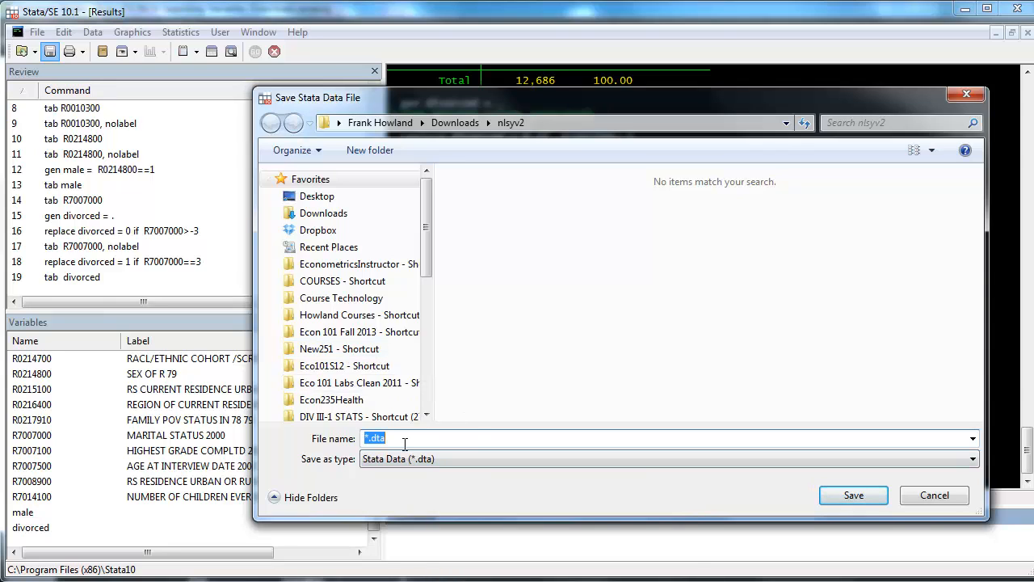
{"action": "type", "text": "nlsy"}
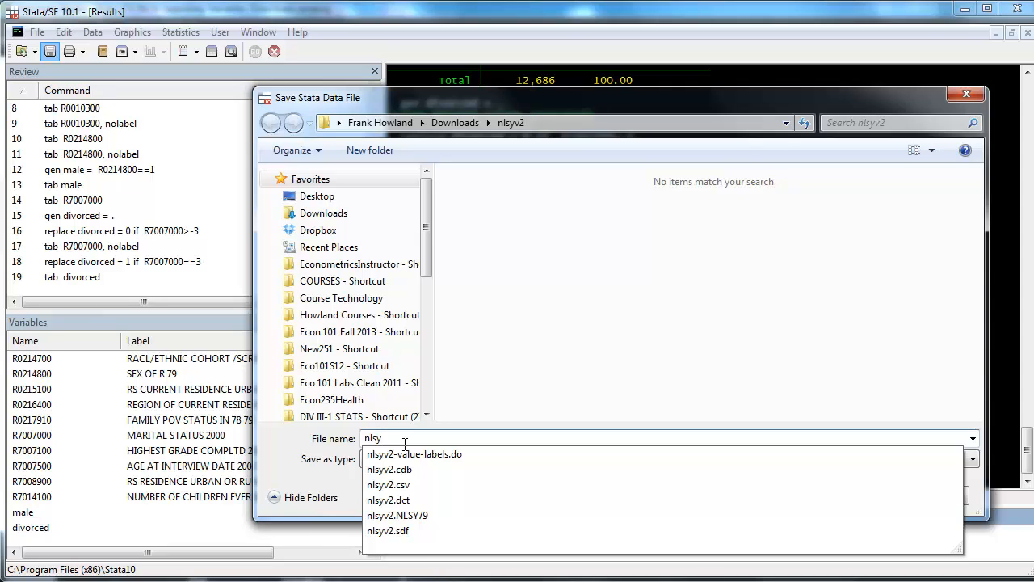
{"action": "type", "text": "v2"}
{"action": "key", "text": "Return"}
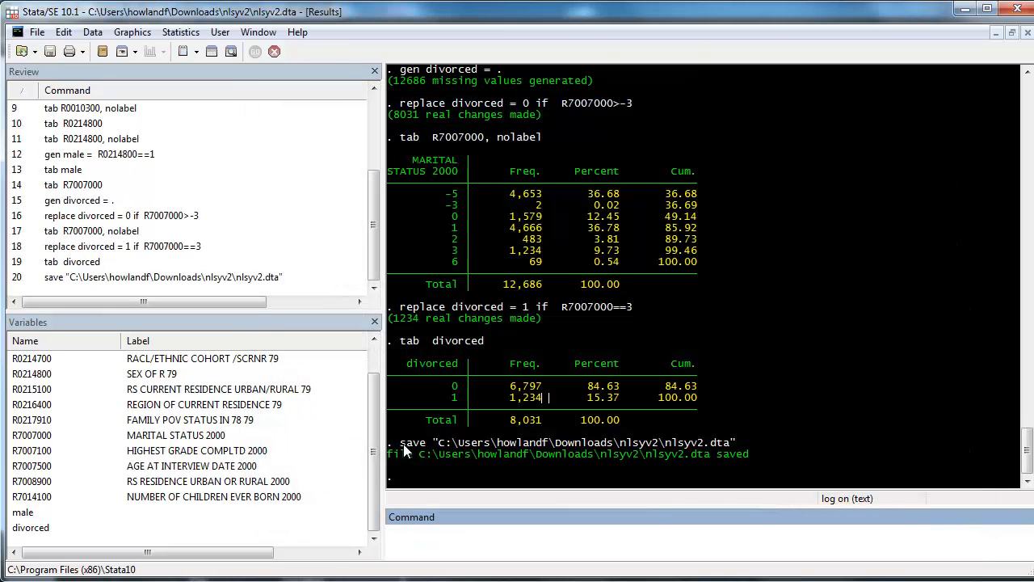